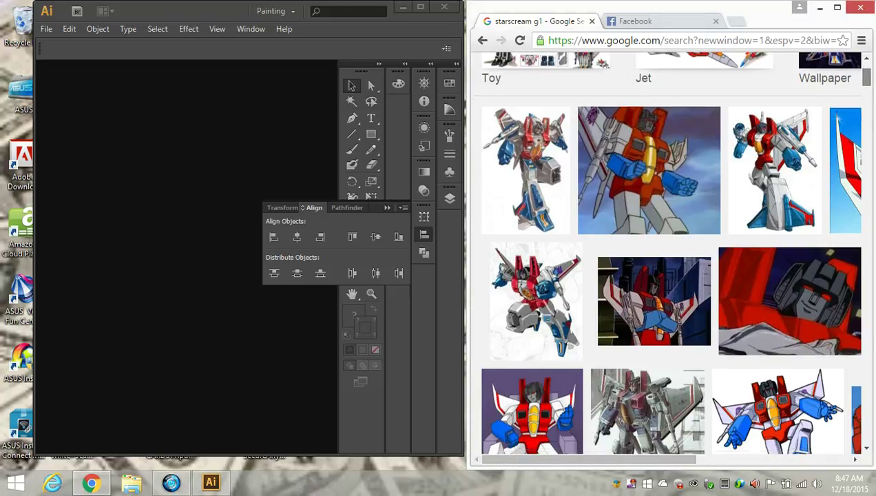
Open the full-size G1 Starscream image of the robot seated in a purple chair and save it as a JPEG in New folder
scroll(788, 303, "down", 2)
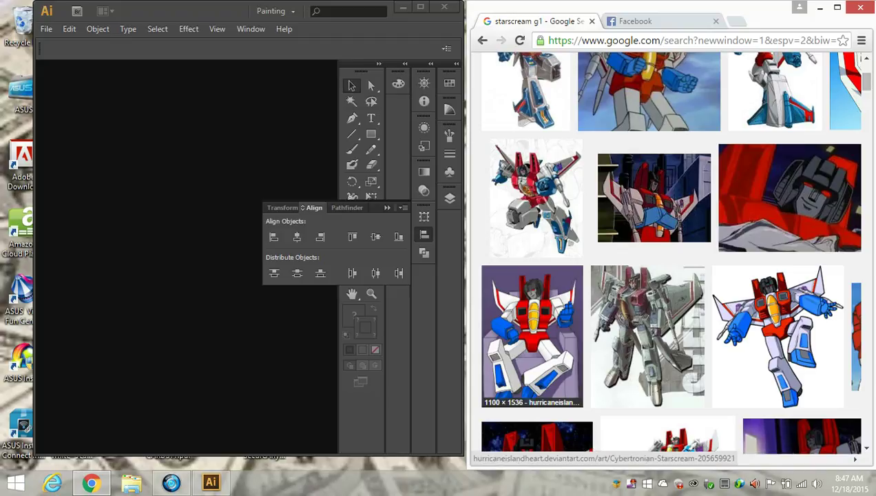
left_click(532, 334)
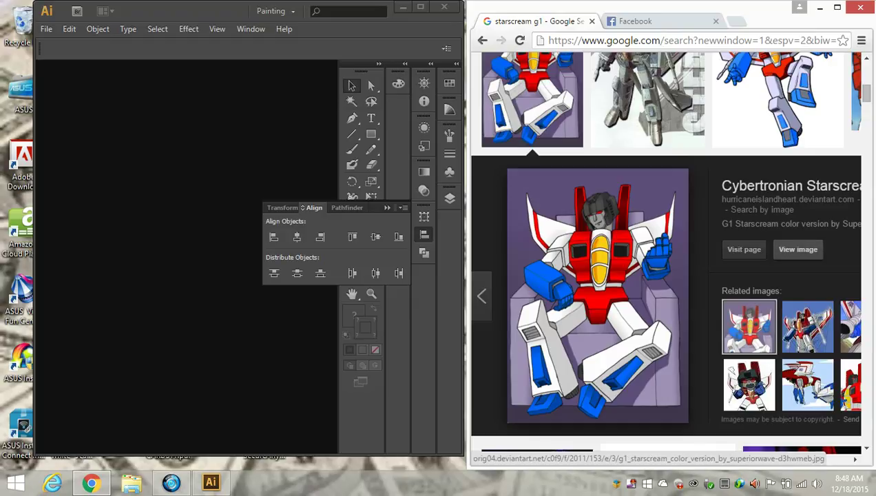
left_click(797, 250)
right_click(618, 251)
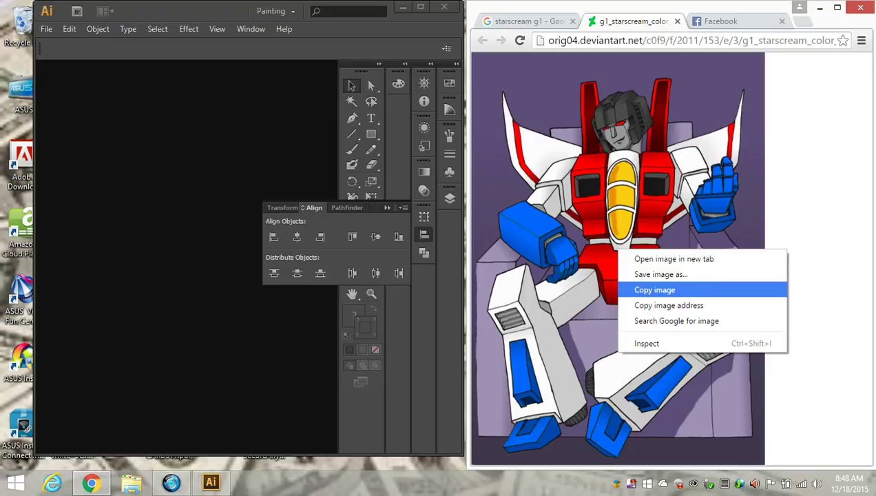
left_click(661, 274)
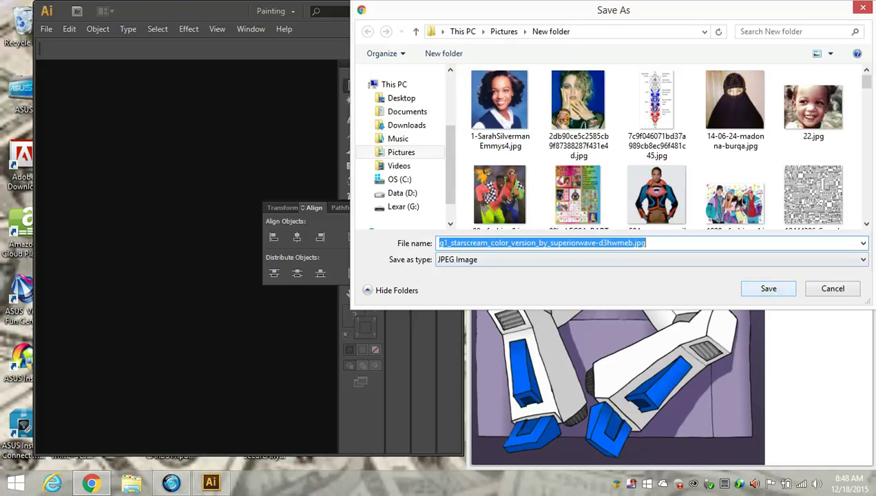
left_click(767, 288)
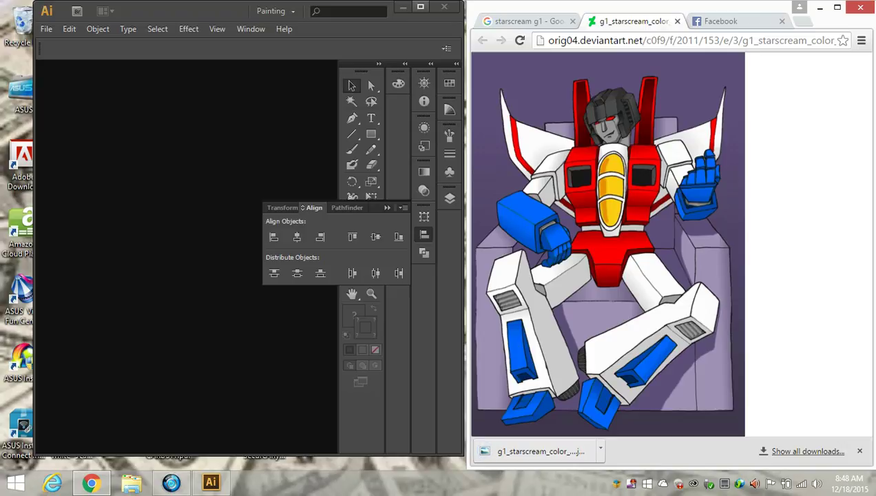
Switch to Illustrator and create a new document named DArkStarforce with seven Letter-size artboards
left_click(420, 7)
left_click(35, 9)
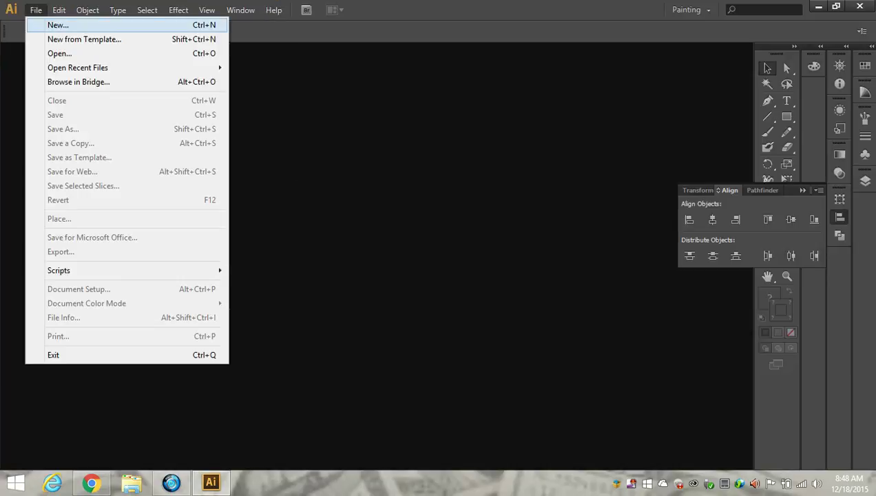
left_click(58, 25)
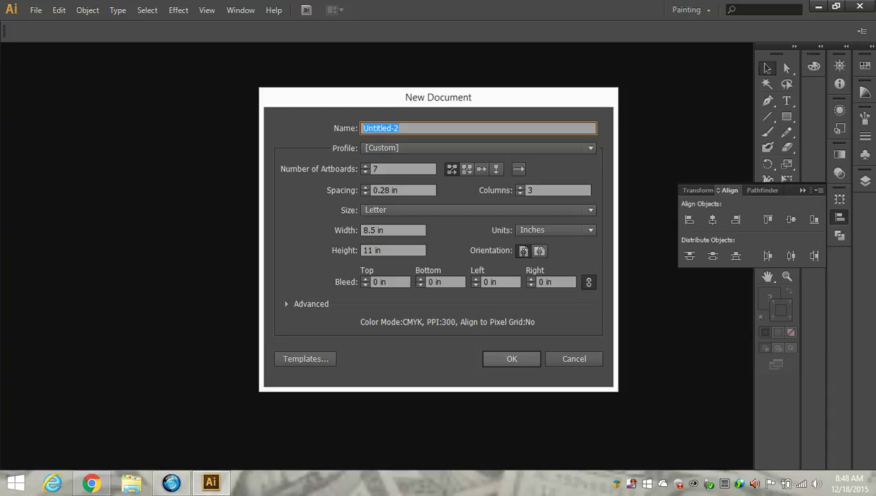
type("StarforceDArk")
key("Return")
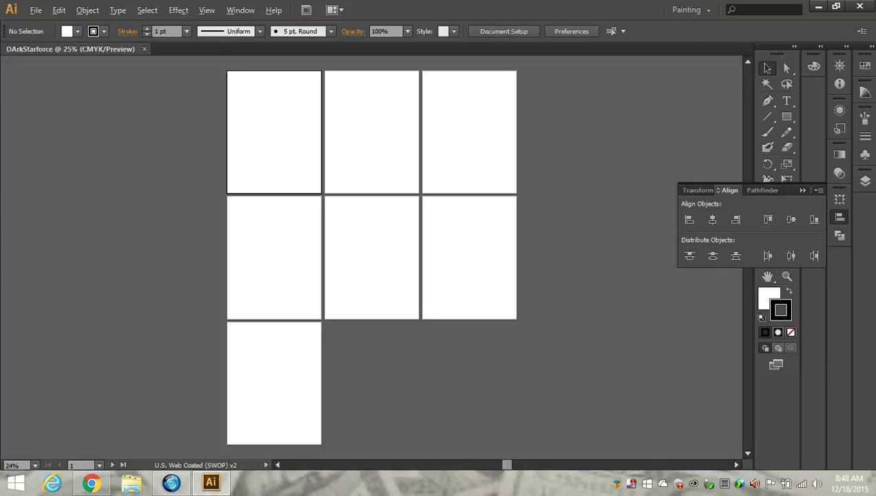
Place the downloaded g1_starscream_color_version image as a linked file on the first artboard
scroll(210, 208, "up", 4)
scroll(210, 208, "up", 5)
left_click(36, 10)
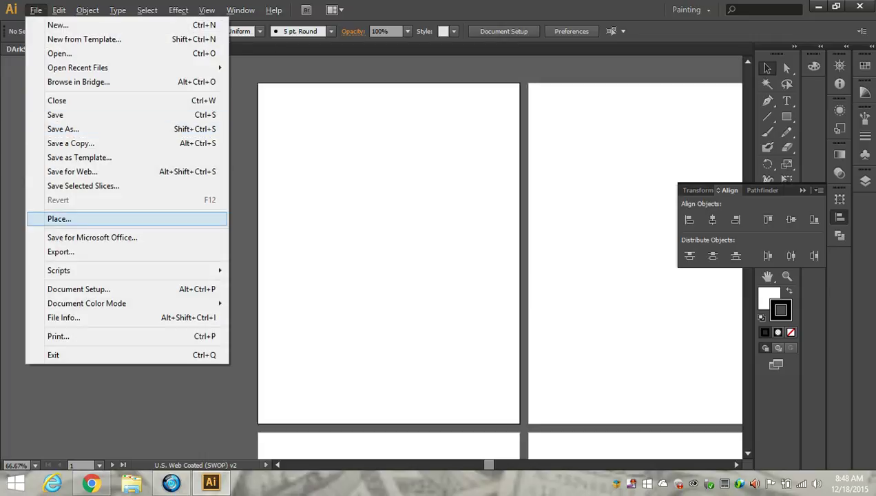
left_click(59, 218)
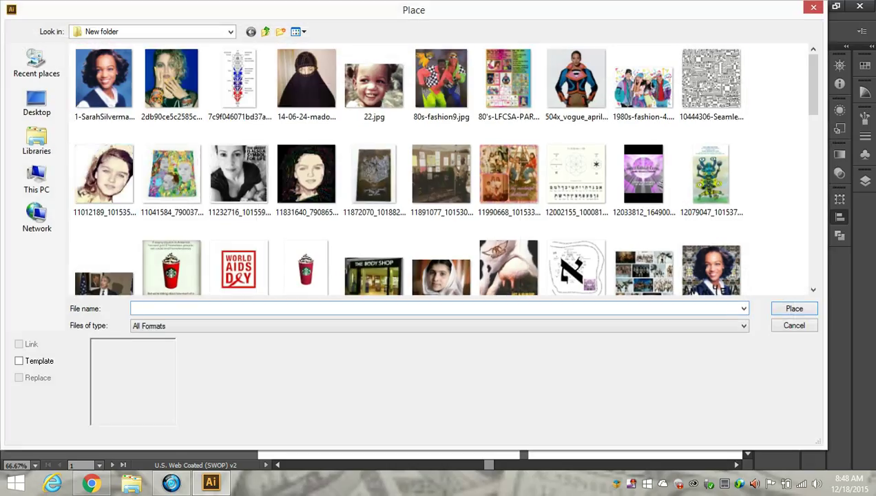
scroll(441, 169, "down", 3)
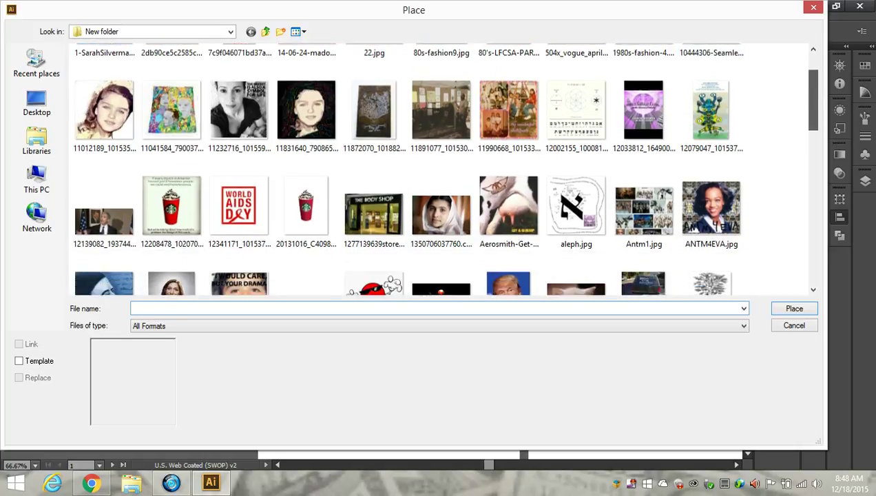
scroll(443, 167, "down", 5)
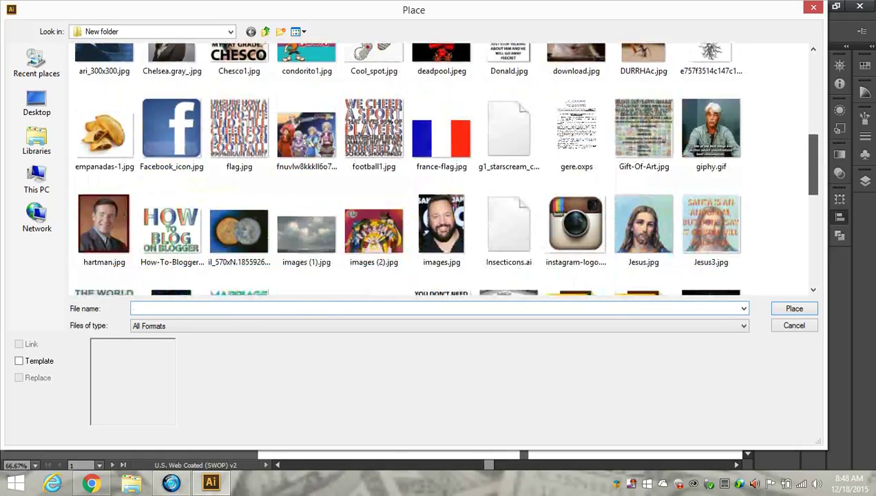
scroll(443, 168, "down", 5)
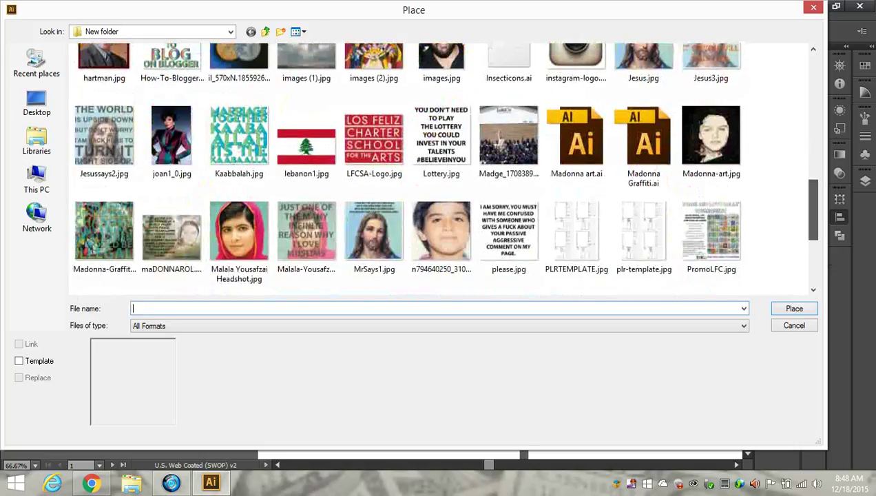
scroll(443, 168, "down", 3)
scroll(443, 168, "up", 7)
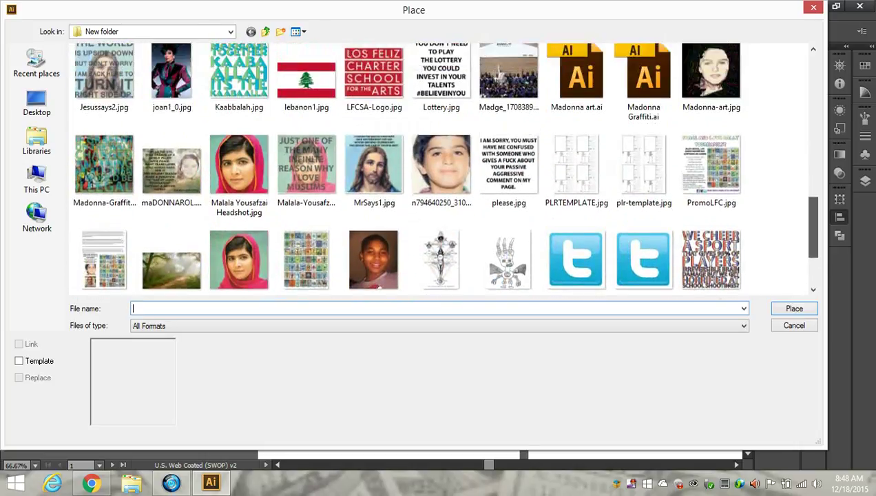
scroll(442, 168, "up", 8)
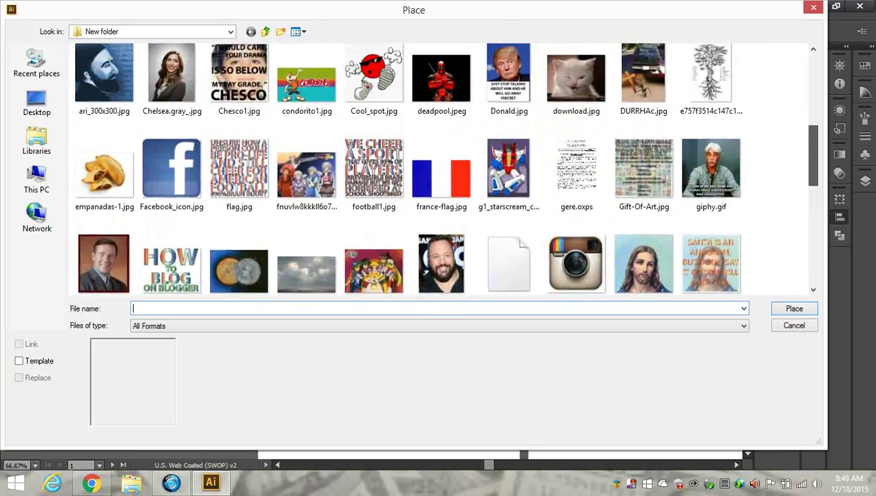
scroll(508, 245, "up", 1)
left_click(508, 244)
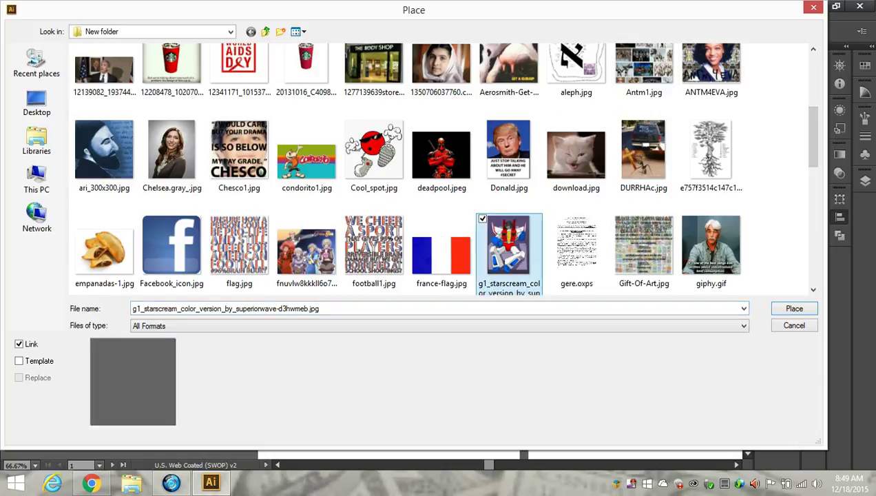
key("Return")
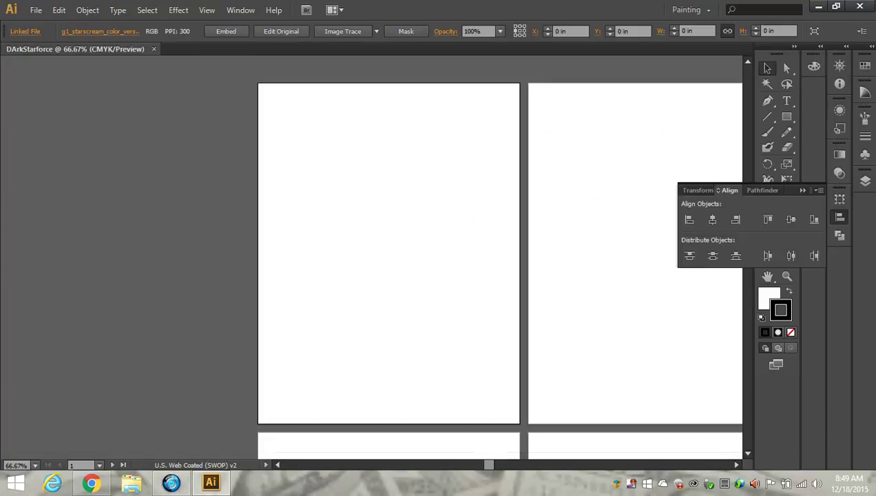
left_click_drag(368, 323, 391, 252)
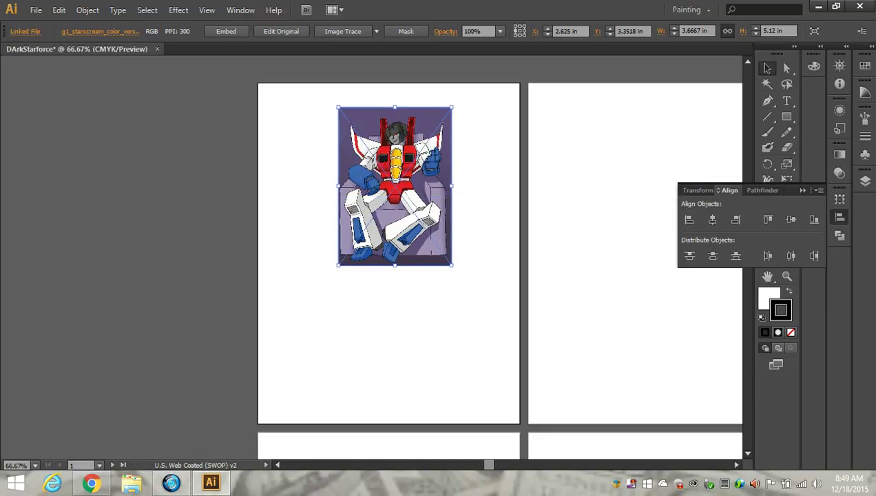
Enlarge the placed Starscream image to about 7.63 by 10.66 in and position it within the first artboard
left_click_drag(451, 264, 514, 354)
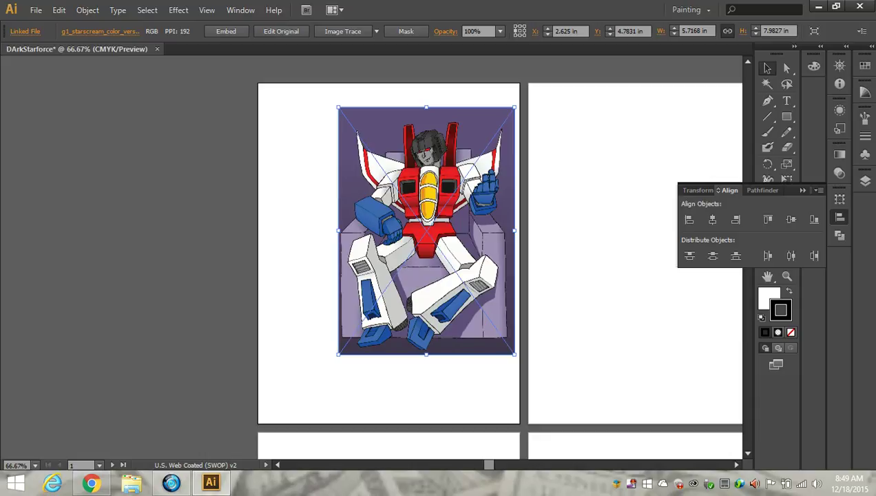
left_click_drag(337, 230, 279, 230)
left_click_drag(397, 231, 386, 258)
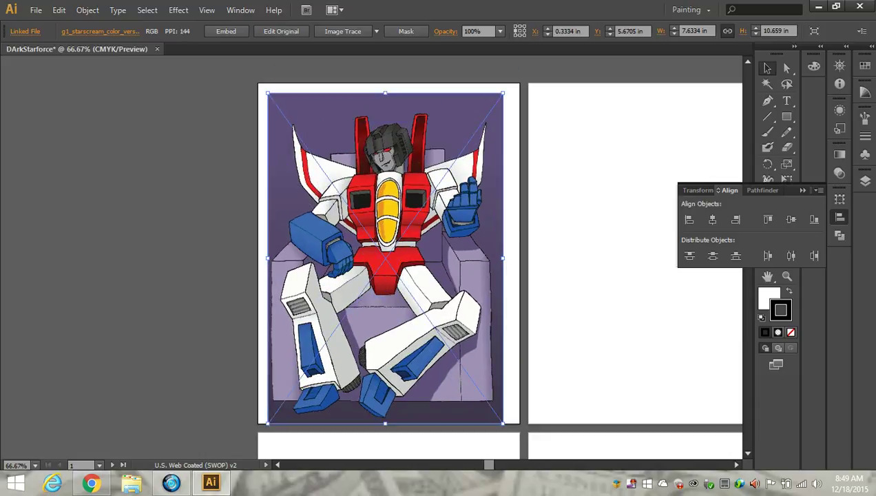
key("ctrl+shift+a")
Draw torso, arm, leg and head rectangles on the second artboard, with the leg about 1.31 × 3.06 in and the head about 1.23 × 1.35 in
left_click_drag(488, 465, 502, 465)
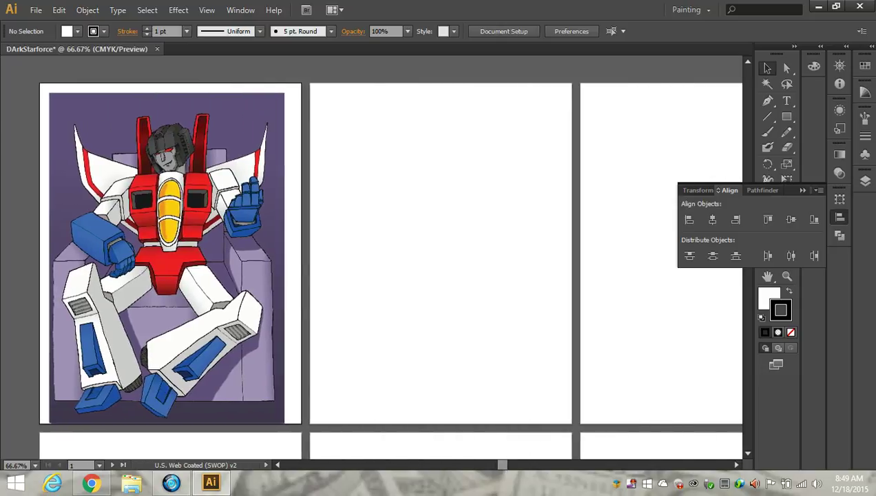
left_click(786, 116)
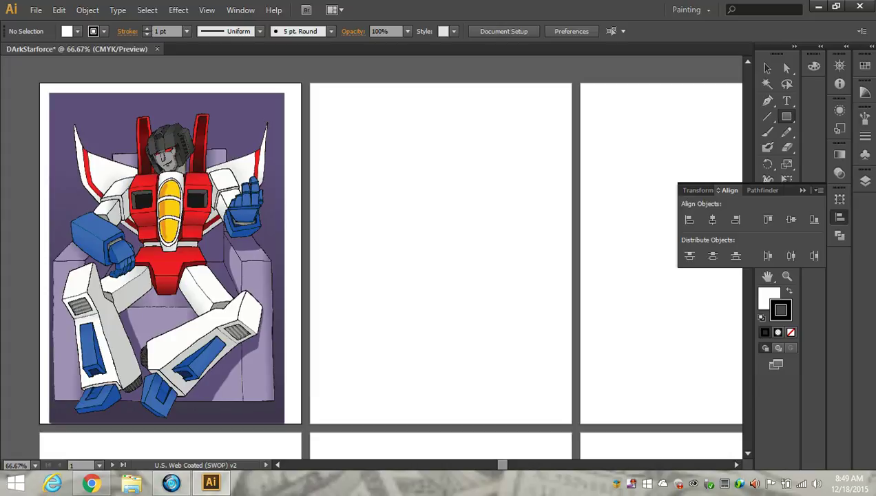
left_click_drag(389, 166, 517, 293)
key("ctrl+z")
left_click_drag(394, 175, 499, 304)
left_click_drag(350, 175, 442, 400)
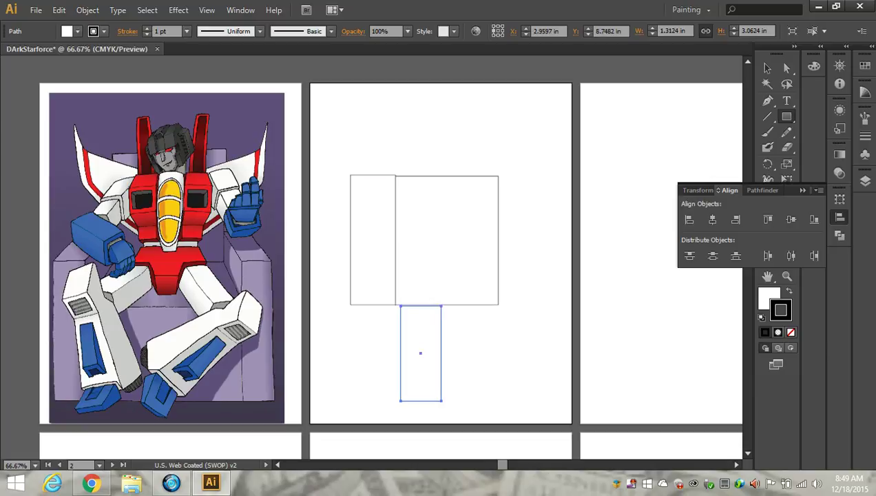
mouse_move(428, 174)
left_mouse_down()
mouse_move(433, 145)
mouse_move(466, 133)
left_mouse_up()
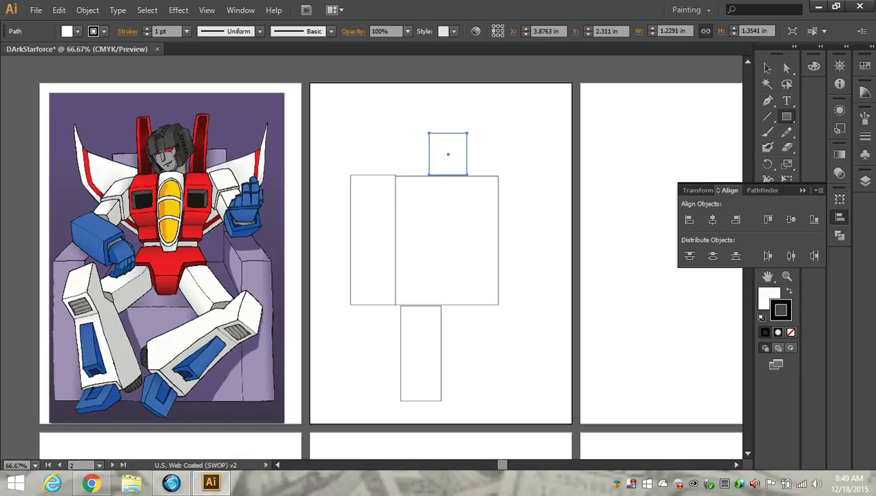
Align the top edges of the arm and torso rectangles on the second artboard
scroll(388, 243, "down", 3)
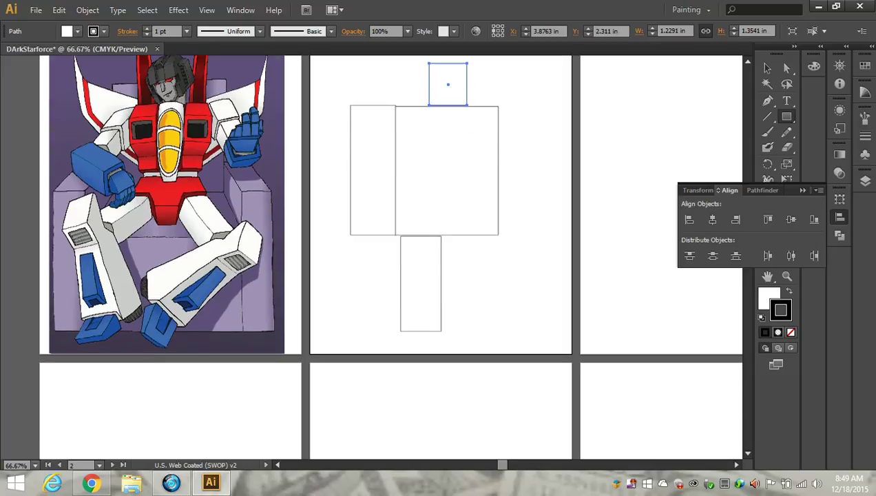
scroll(388, 243, "up", 2)
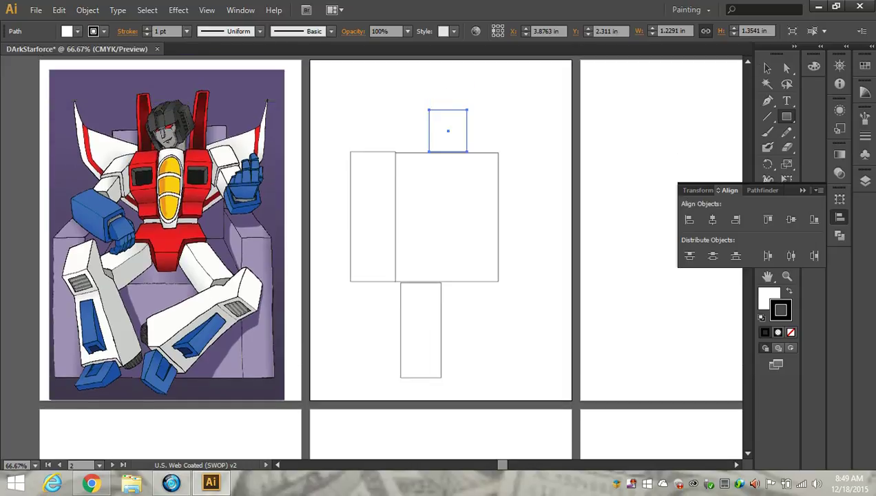
left_click(767, 67)
left_click(627, 117)
key("m")
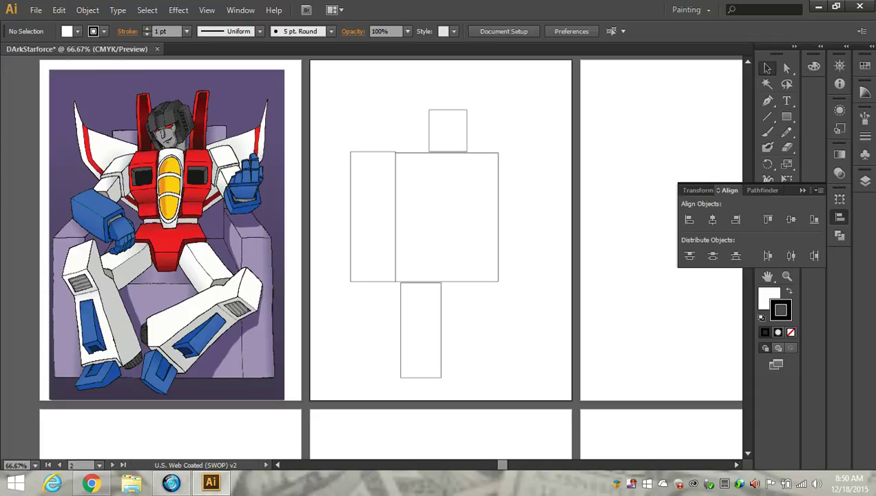
left_click_drag(335, 181, 428, 201)
left_click(767, 219)
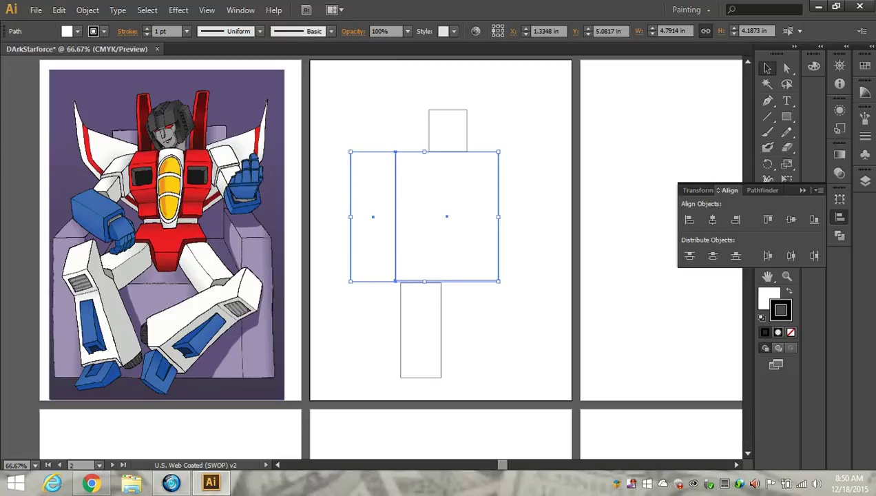
key("ctrl+shift+a")
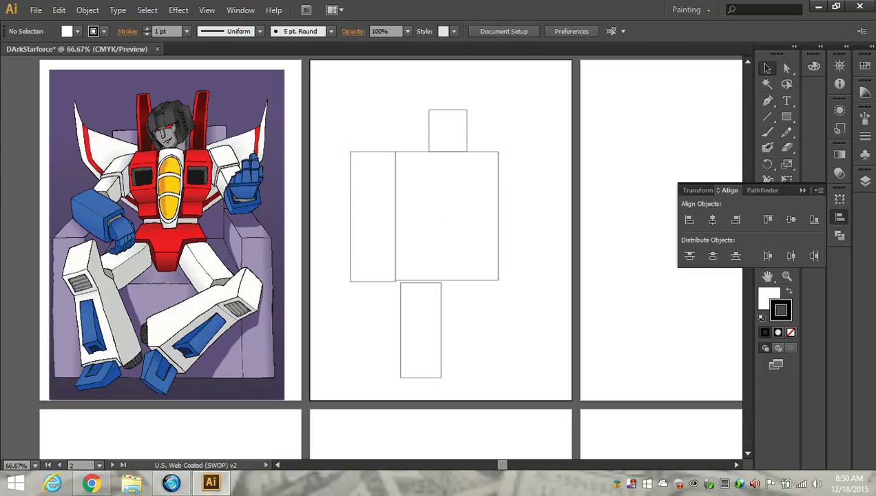
Nudge the leg rectangle so it meets the torso's lower edge and lines up with the torso's left edge
scroll(421, 338, "up", 3)
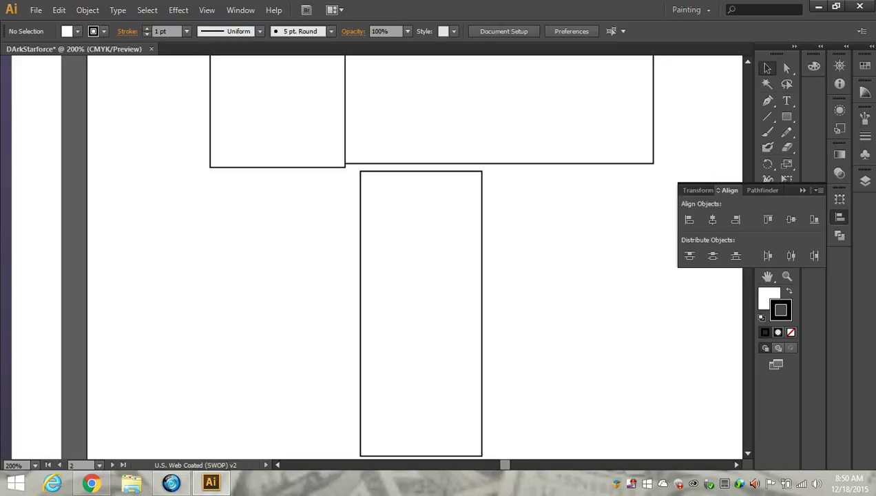
left_click(420, 314)
key("Left")
key("Left")
key("Left")
key("Left")
key("Left")
key("Left")
key("Left")
key("Left")
key("Left")
key("Left")
key("Left")
key("Left")
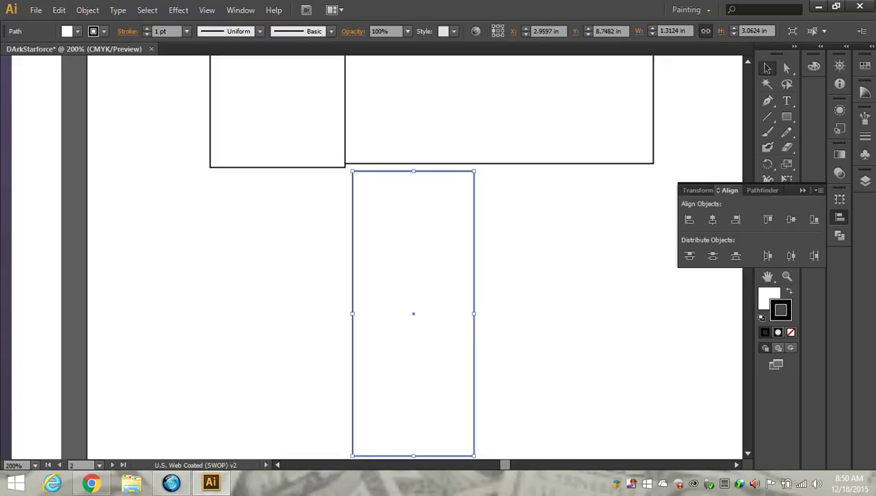
key("Up")
key("Up")
key("Up")
key("Up")
key("Up")
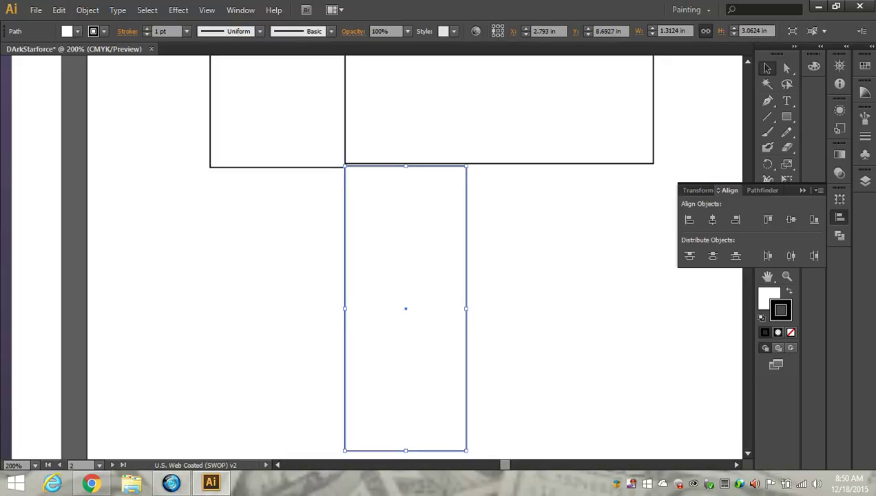
Group the four body rectangles and scale the group down to about 1.94 by 3.47 in
scroll(413, 276, "up", 2)
key("ctrl+minus")
key("ctrl+minus")
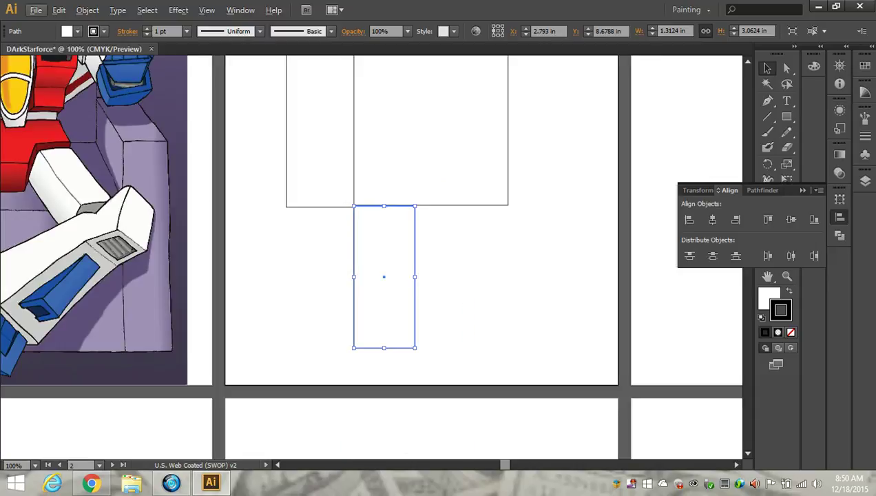
key("ctrl+minus")
scroll(369, 218, "up", 2)
left_click_drag(300, 83, 491, 351)
left_click(87, 9)
left_click(105, 57)
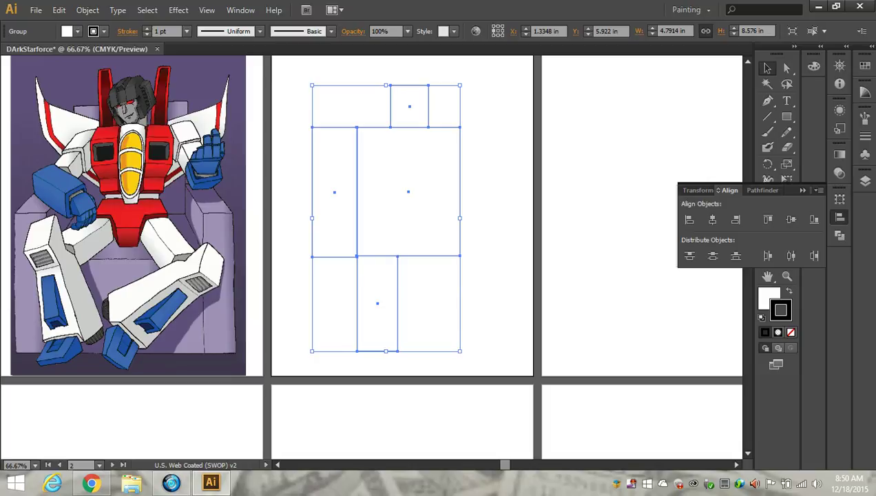
left_click_drag(311, 86, 392, 229)
left_click_drag(400, 243, 400, 243)
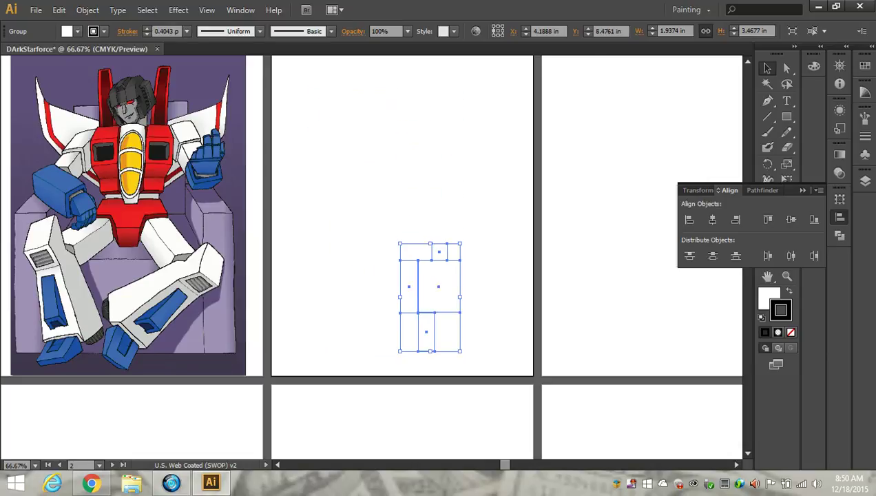
scroll(369, 219, "down", 2)
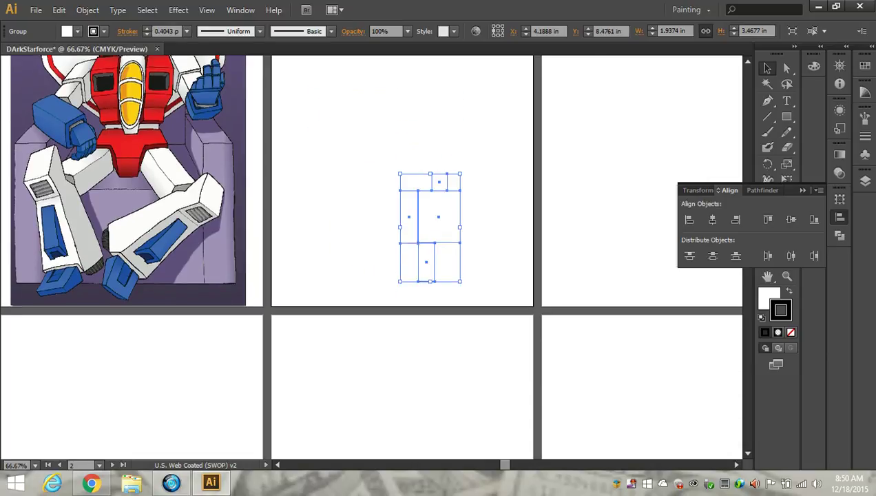
scroll(484, 284, "up", 4)
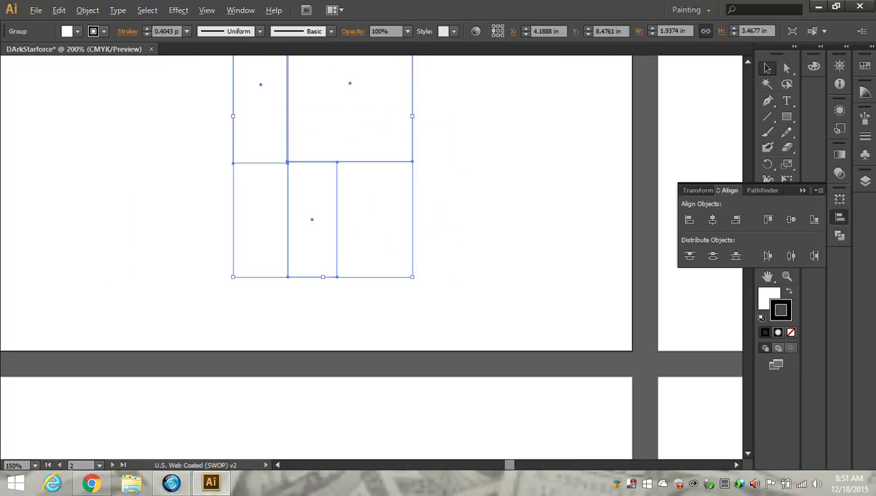
scroll(355, 234, "up", 5)
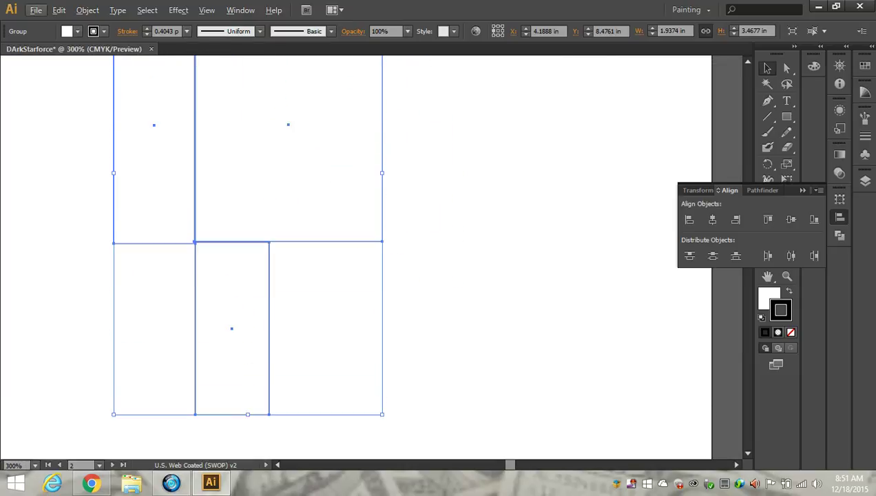
scroll(356, 234, "up", 2)
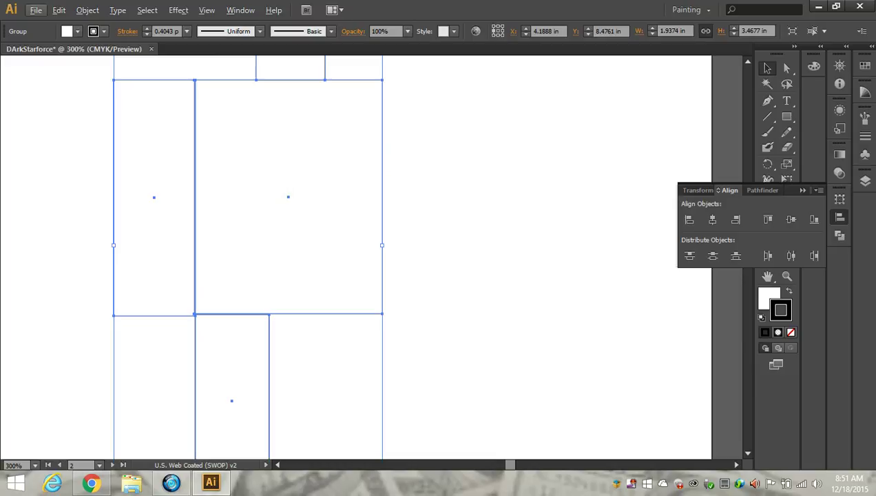
scroll(356, 255, "left", 10)
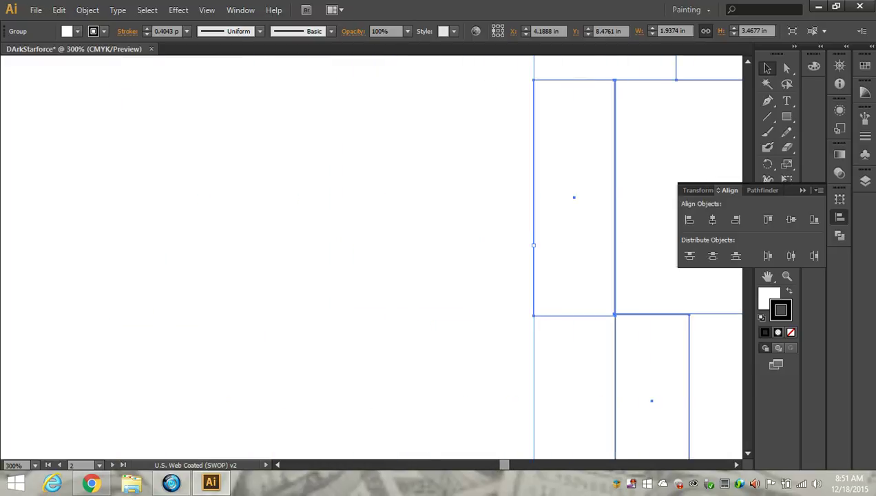
Draw a hexagon about 2.85 × 3.22 in on the second artboard and position it above the body template, left of centre
scroll(371, 256, "down", 5)
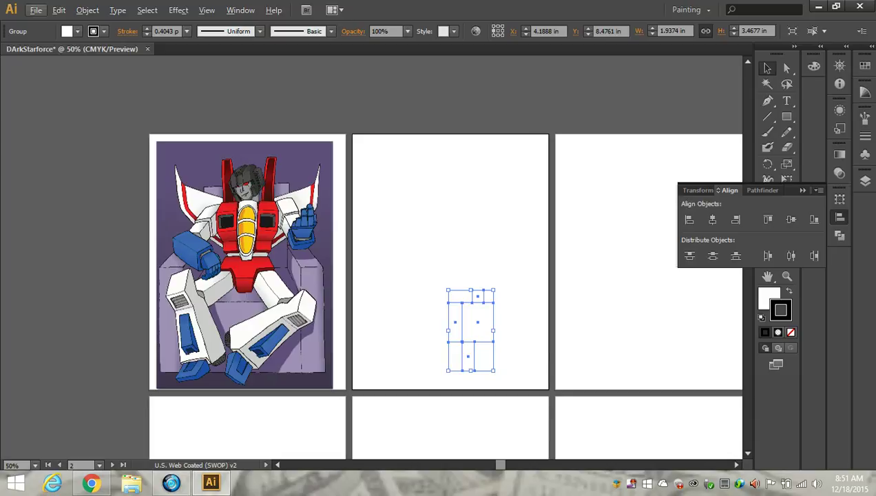
left_click(786, 116)
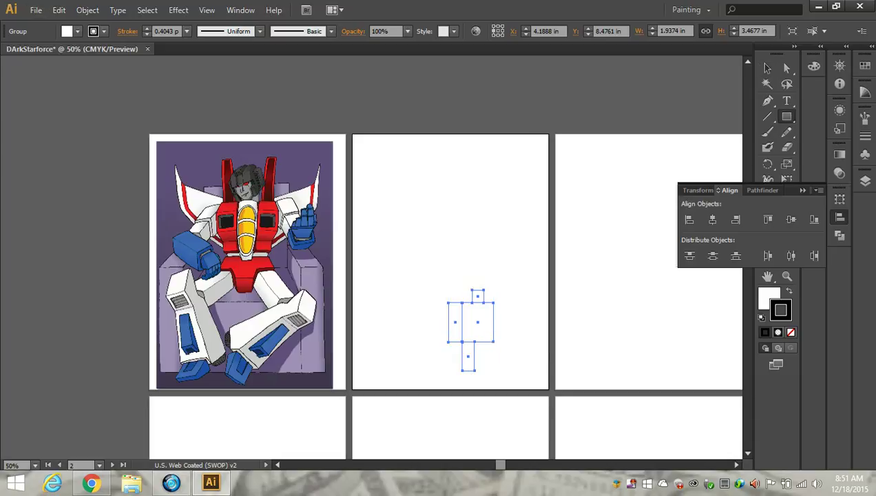
left_click(786, 116)
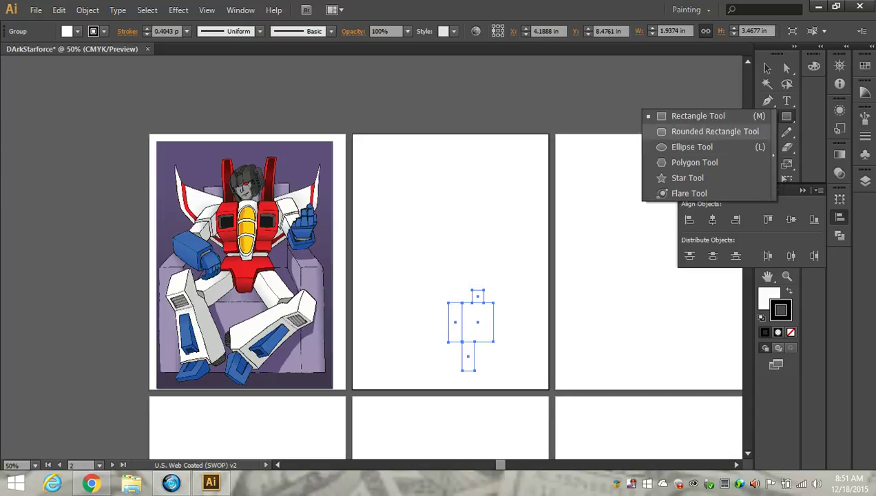
left_click(694, 162)
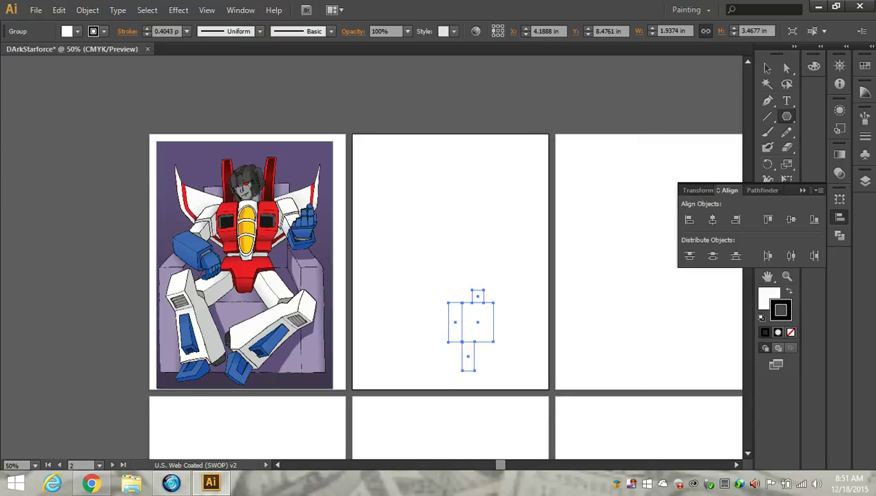
left_click_drag(393, 194, 394, 157)
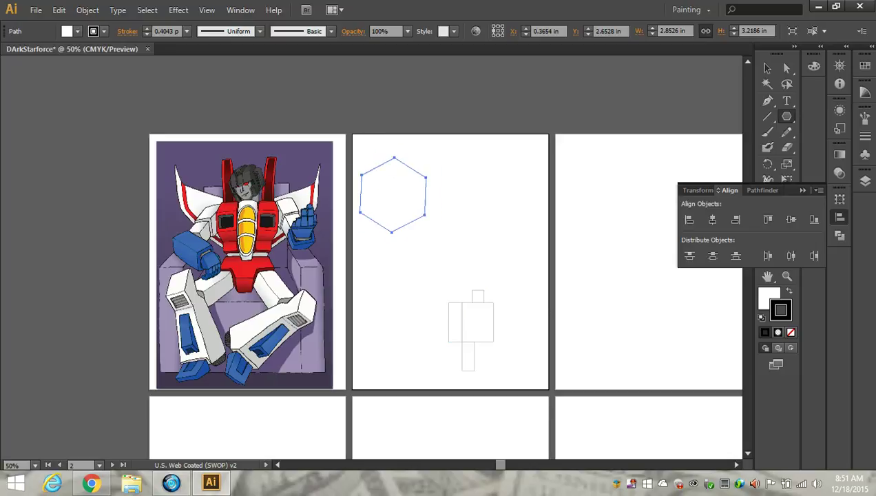
key("v")
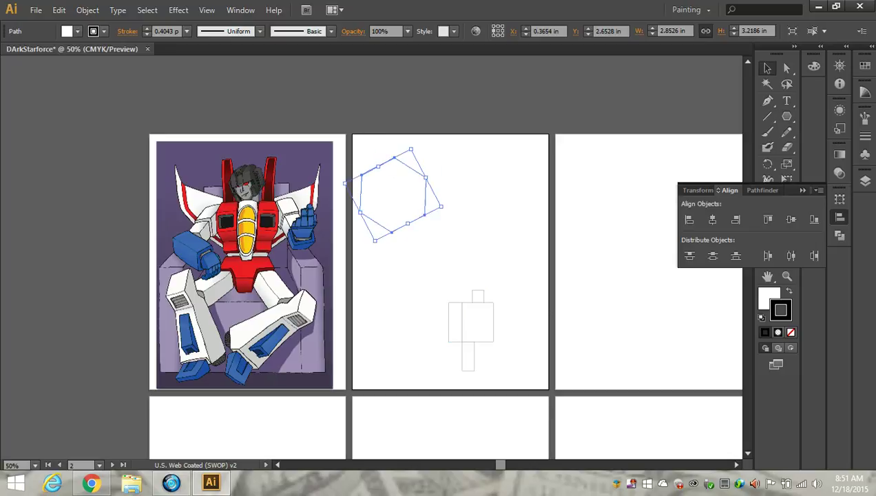
left_click_drag(395, 196, 425, 219)
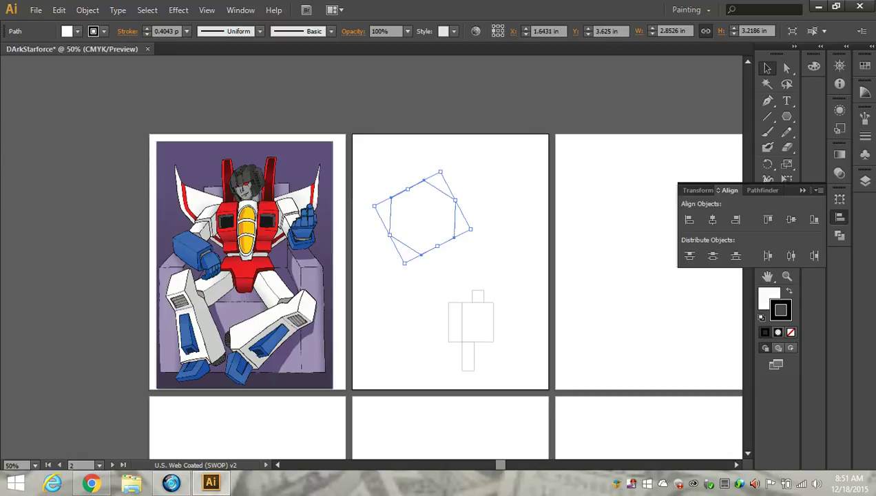
Reshape the hexagon's upper and right anchor points into a wing with a pointed outer tip and a sloping upper edge
left_click(786, 69)
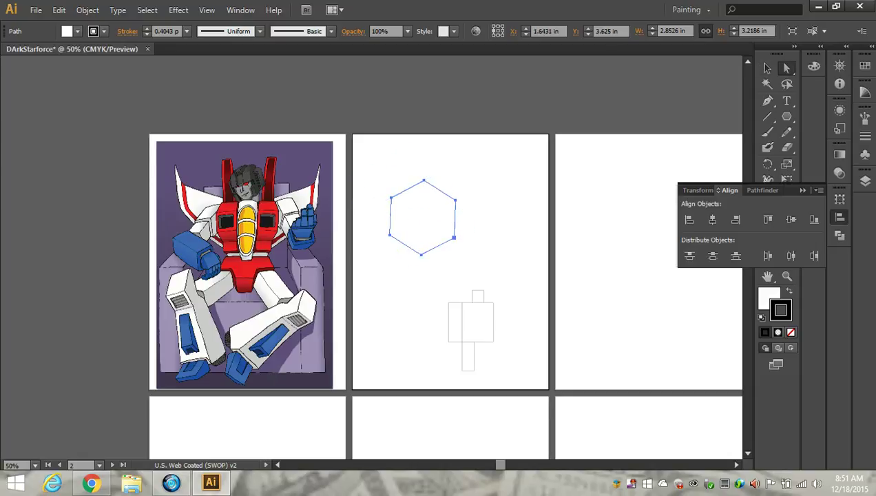
left_click_drag(454, 237, 467, 271)
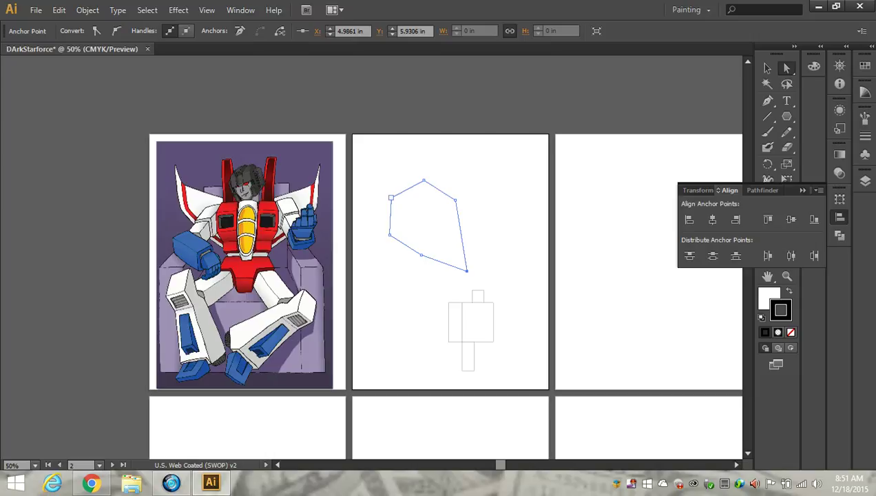
mouse_move(390, 197)
left_mouse_down()
mouse_move(382, 162)
mouse_move(421, 180)
mouse_move(400, 193)
mouse_move(395, 183)
left_mouse_up()
left_click(423, 179)
mouse_move(455, 199)
left_mouse_down()
mouse_move(466, 269)
mouse_move(462, 213)
left_mouse_up()
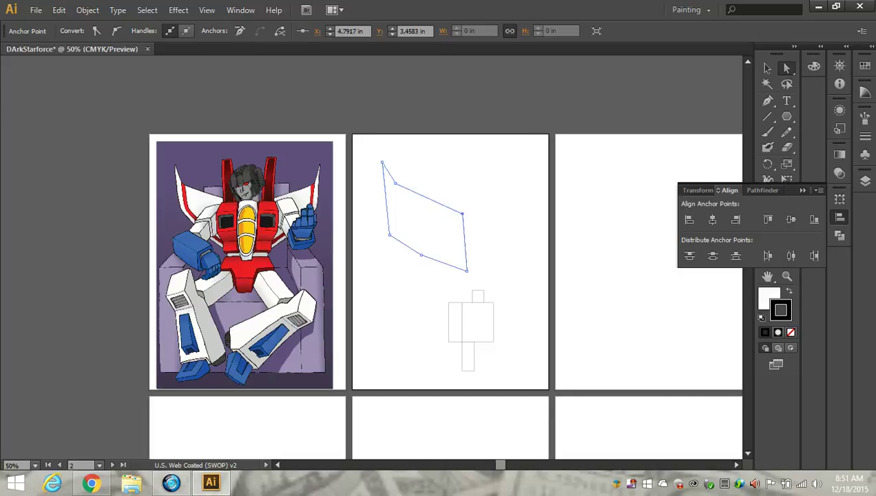
Adjust the wing's lower anchor points to form a slanted underside and a vertical inner edge
left_click_drag(389, 235, 386, 210)
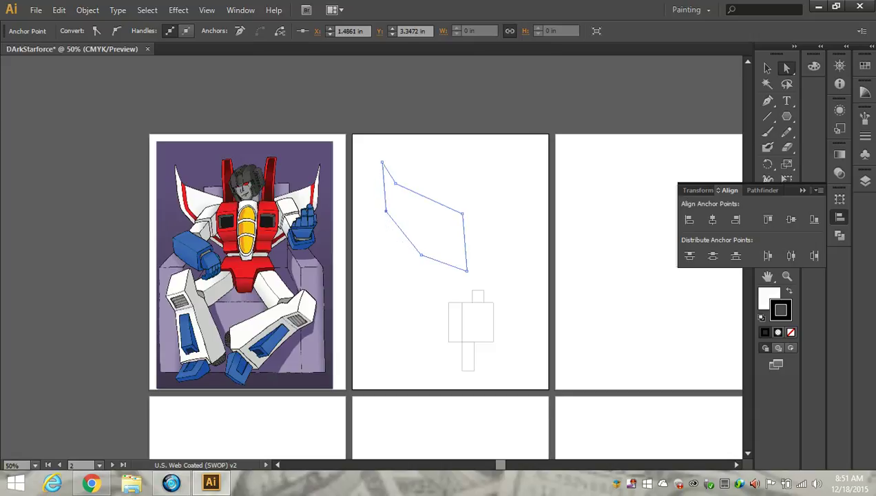
left_click_drag(421, 255, 421, 243)
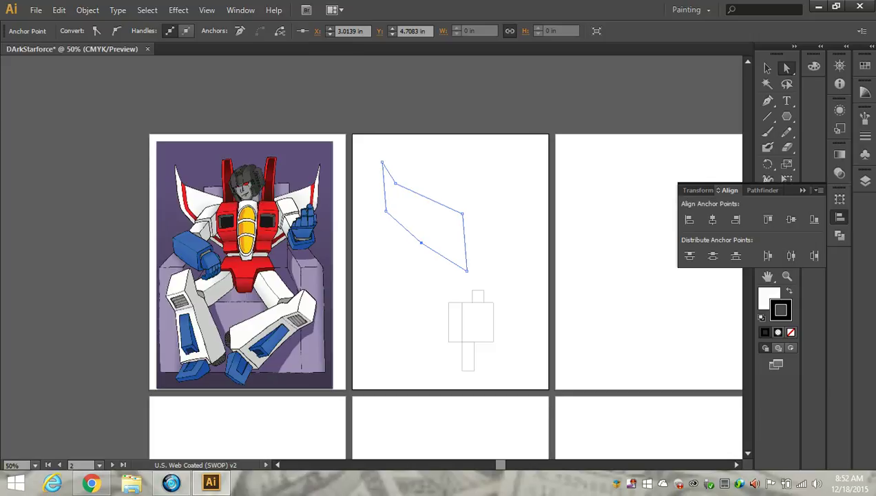
left_click_drag(467, 270, 465, 274)
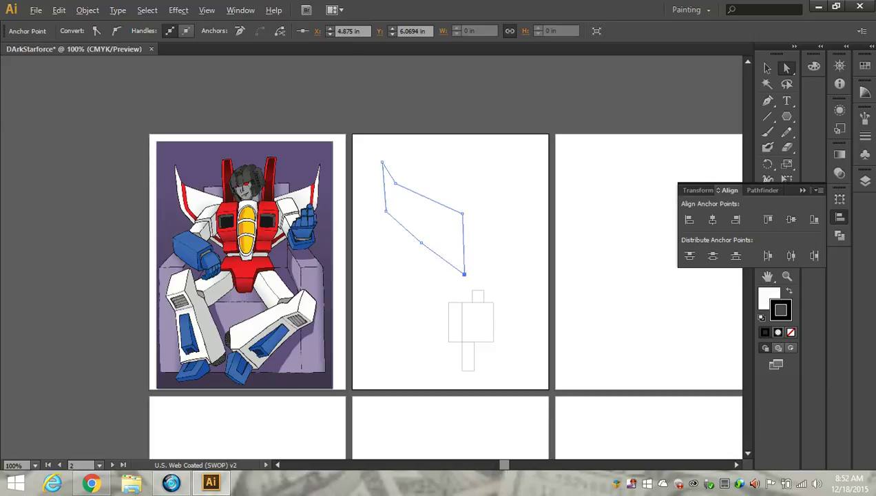
scroll(464, 273, "up", 2)
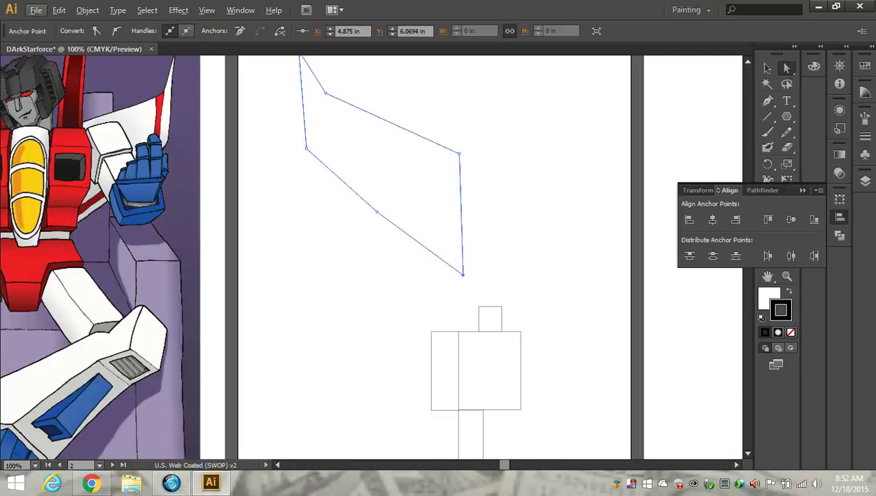
left_click_drag(463, 274, 459, 274)
Attach the wing's upper inner corner to the arm rectangle's top-left corner and scale the wing down to about 1.18 × 1.64 in
left_click(766, 67)
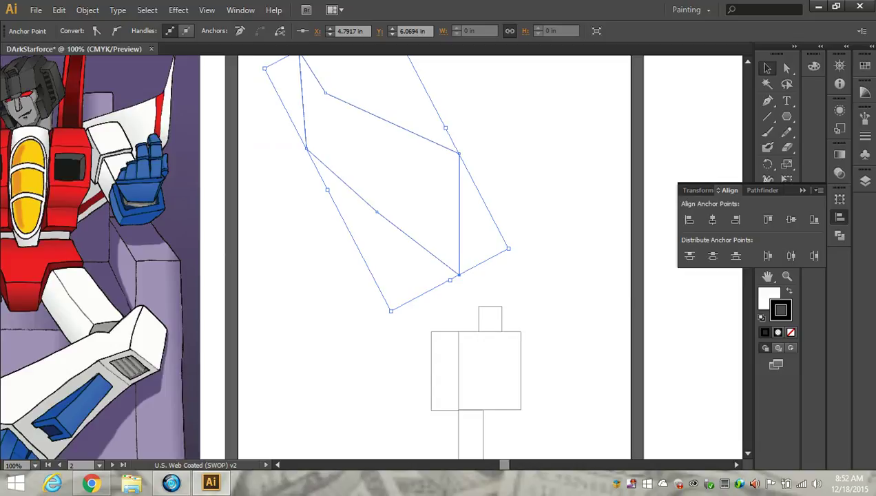
left_click(578, 162)
left_click_drag(413, 186, 374, 352)
left_click_drag(419, 372, 430, 383)
scroll(429, 384, "down", 7)
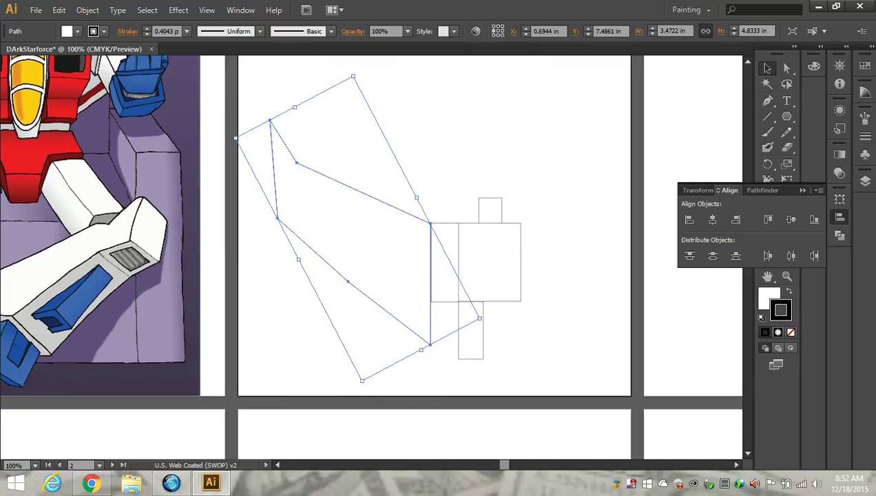
left_click_drag(236, 138, 377, 187)
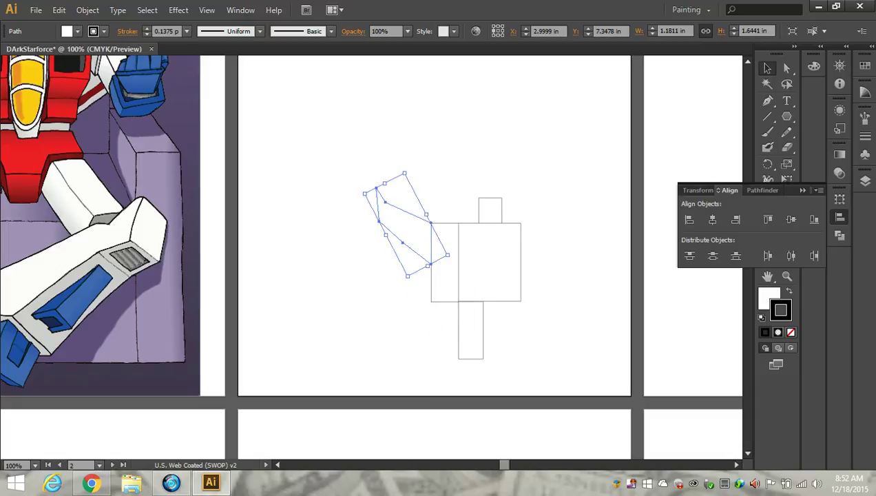
key("ctrl+shift+a")
Set the stroke weight of the wing and the body rectangles to 1 pt
scroll(369, 216, "down", 3)
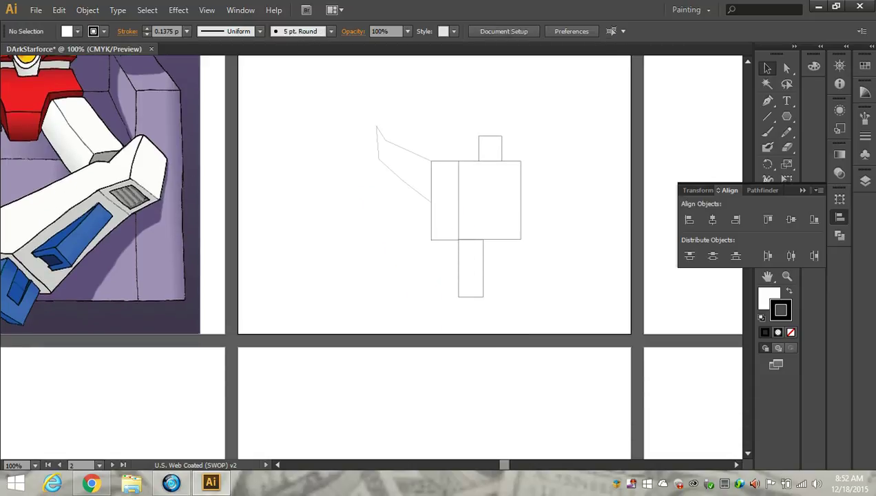
scroll(438, 171, "up", 2)
scroll(438, 171, "up", 1)
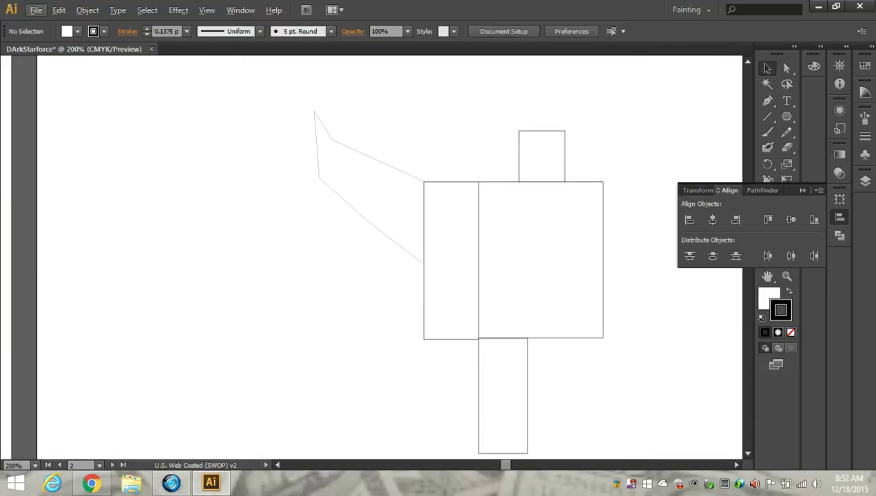
left_click_drag(286, 103, 387, 244)
left_click(186, 31)
left_click(196, 89)
left_click(379, 116)
left_click_drag(379, 115, 596, 389)
left_click(186, 31)
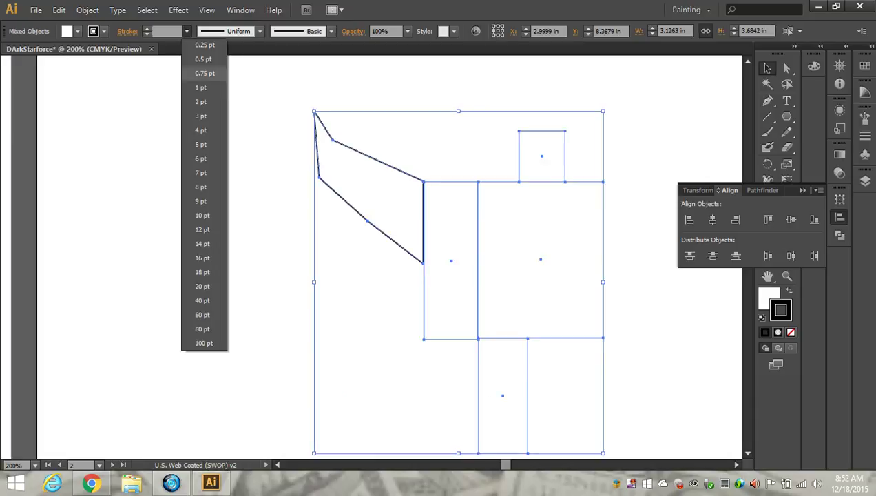
left_click(200, 88)
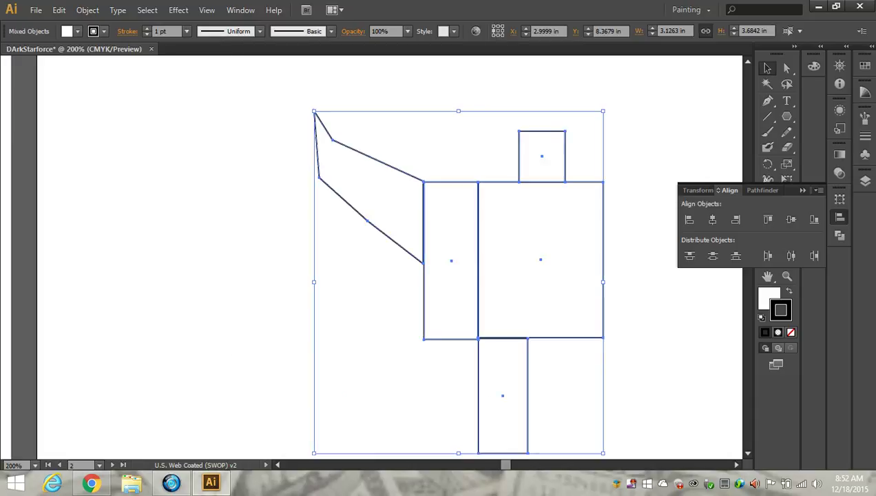
left_click(214, 138)
Compare the winged body template with the Starscream reference image on the first artboard
scroll(389, 255, "down", 1)
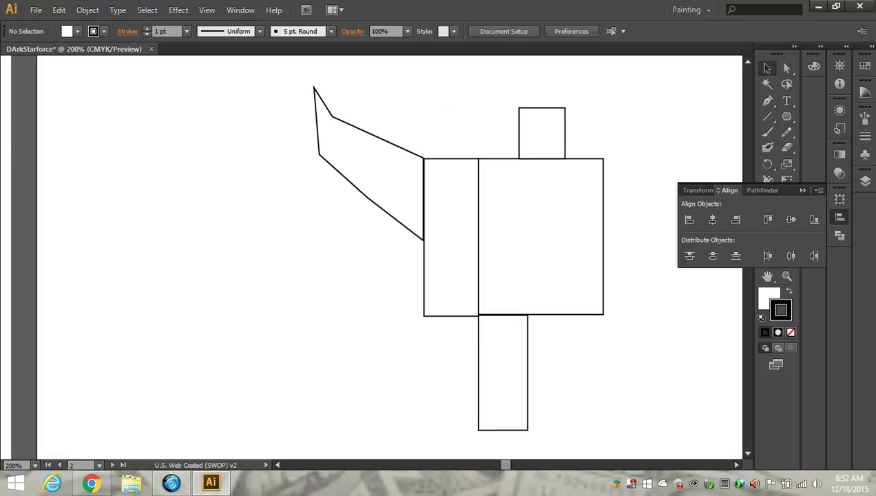
scroll(389, 255, "down", 1, "alt")
scroll(389, 255, "down", 4, "alt")
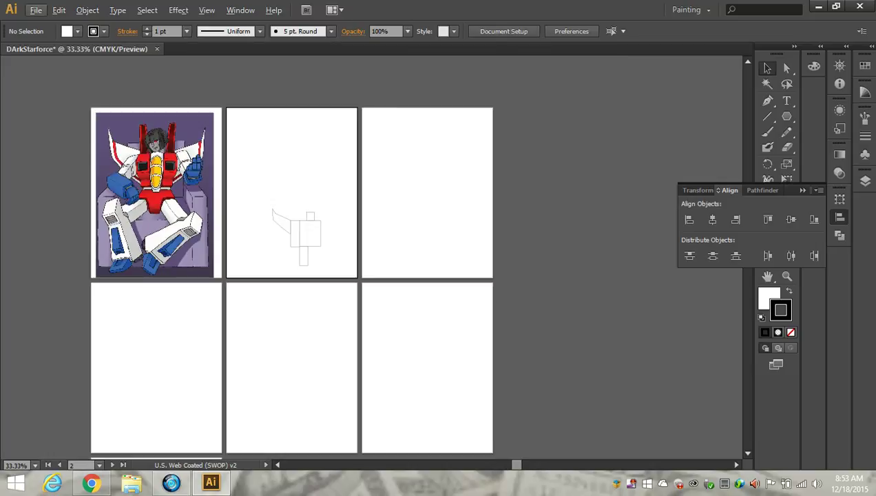
scroll(323, 261, "up", 4, "alt")
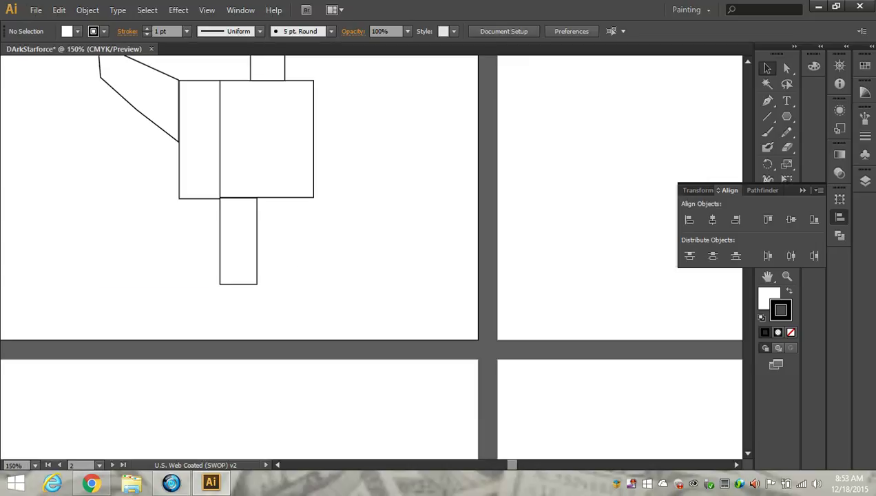
left_click_drag(511, 465, 503, 464)
scroll(372, 256, "up", 1)
scroll(369, 237, "up", 3)
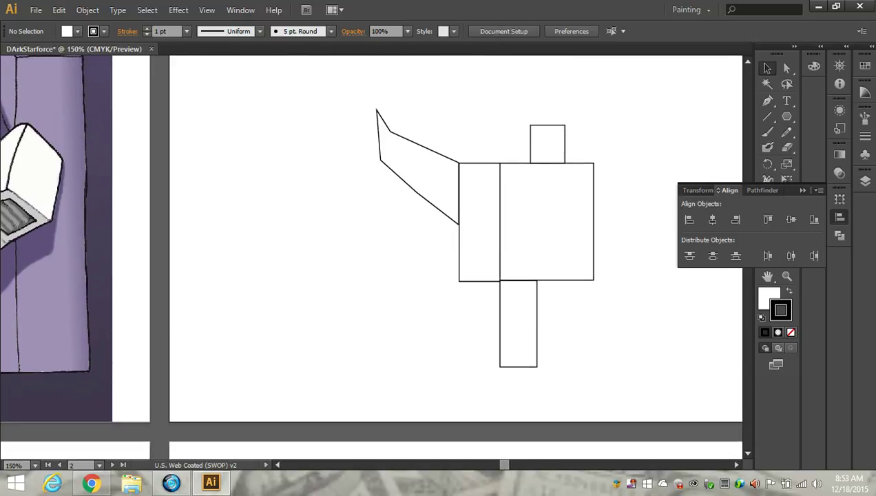
scroll(397, 387, "down", 2, "alt")
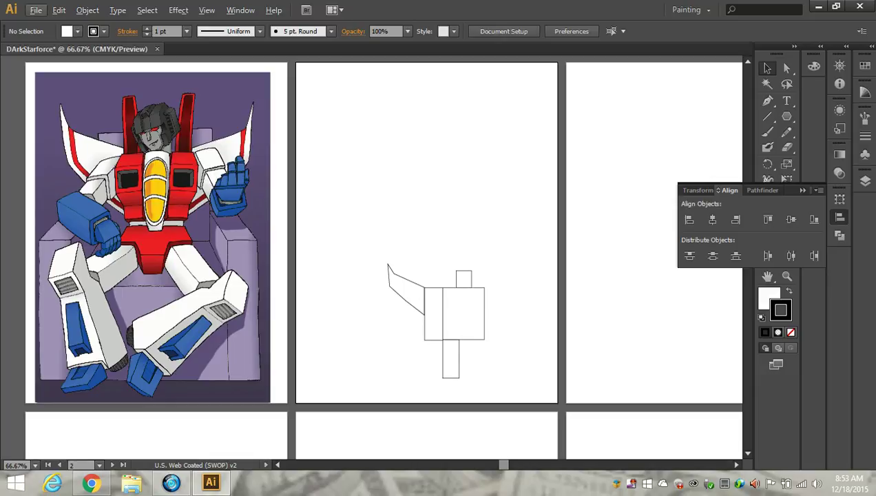
Draw a curved path inside the wing with the Pen tool, starting at the notch in its upper edge
key("ctrl+plus")
key("ctrl+plus")
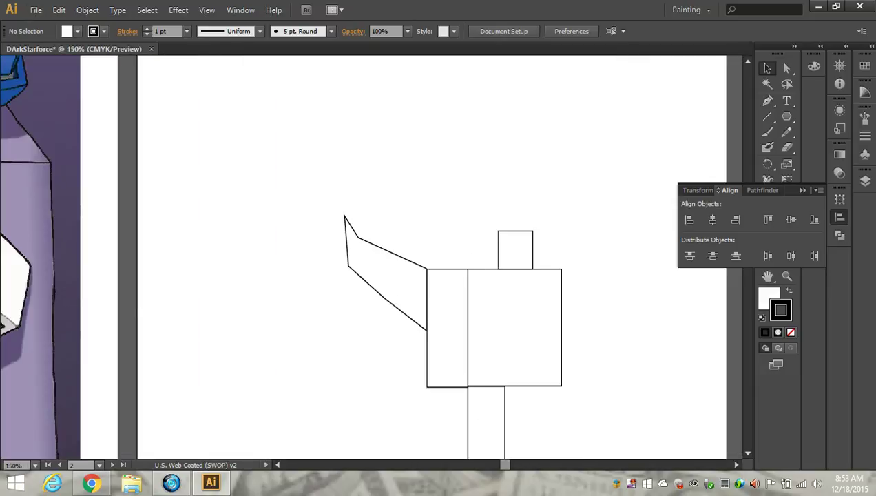
key("ctrl+plus")
key("ctrl+plus")
key("p")
left_click(786, 101)
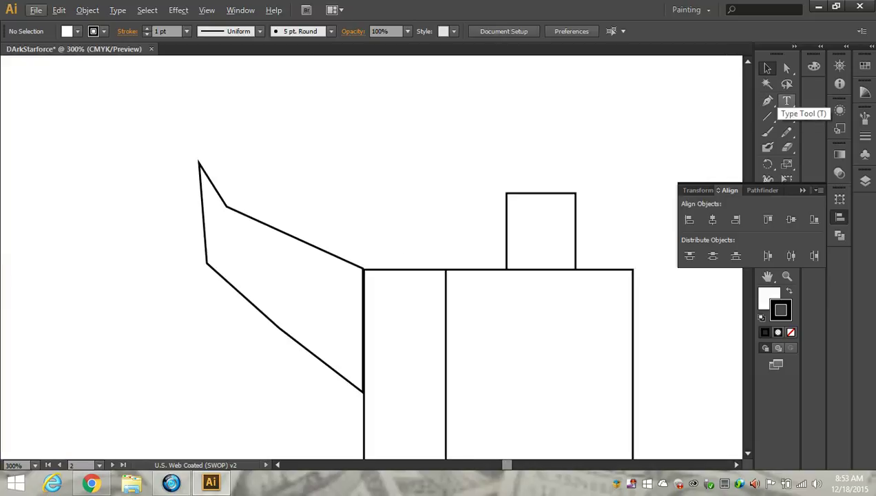
left_click(767, 131)
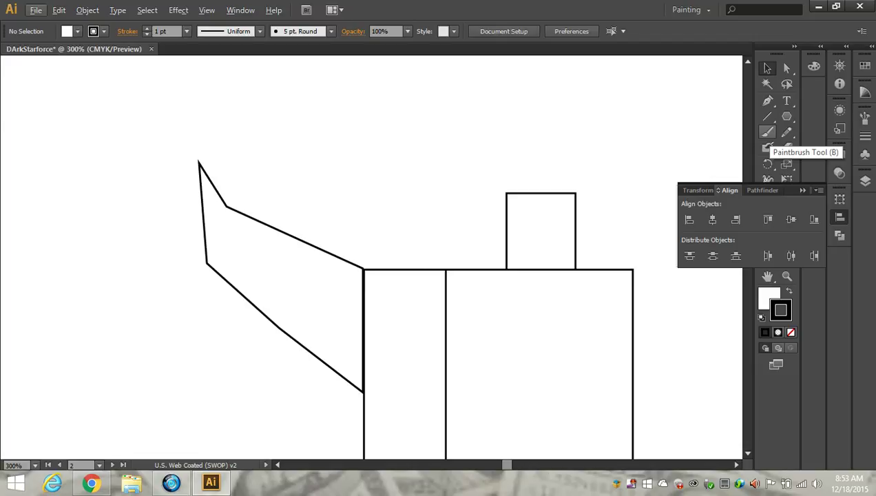
left_click(767, 100)
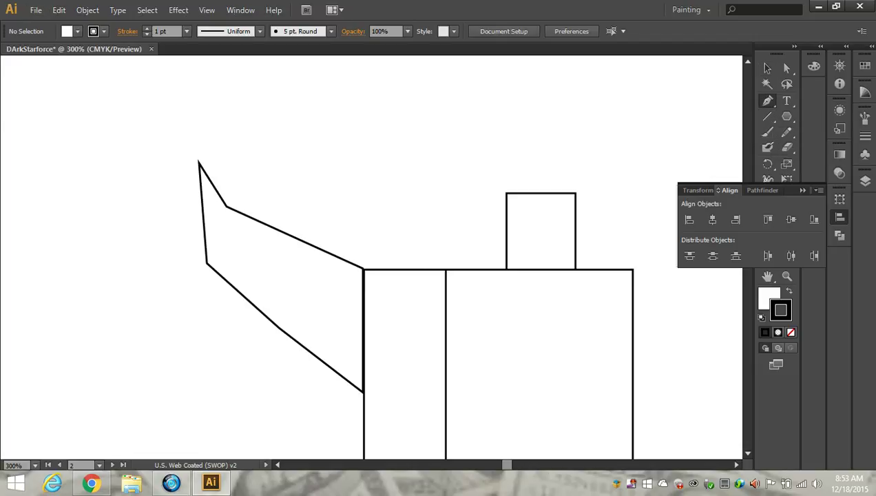
left_click_drag(225, 205, 345, 343)
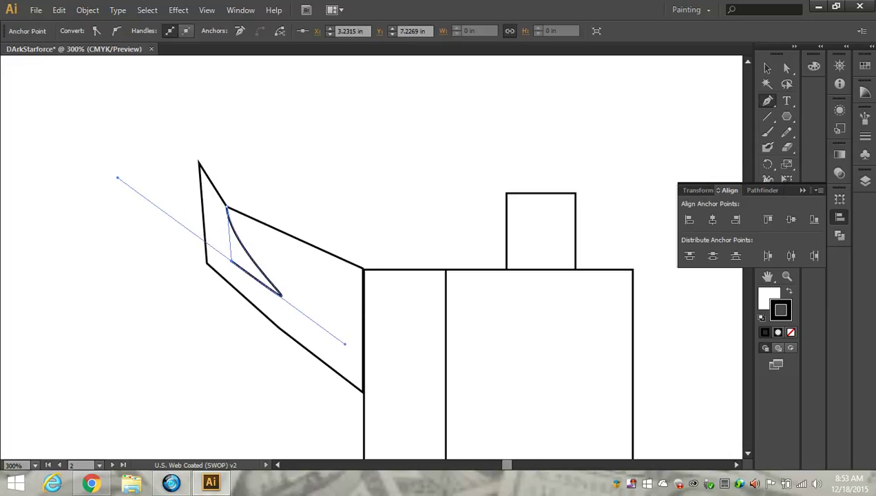
Reshape the curve to follow the wing's slanted underside and end on its inner edge at about X 4.19, Y 8.04 in
left_click(786, 68)
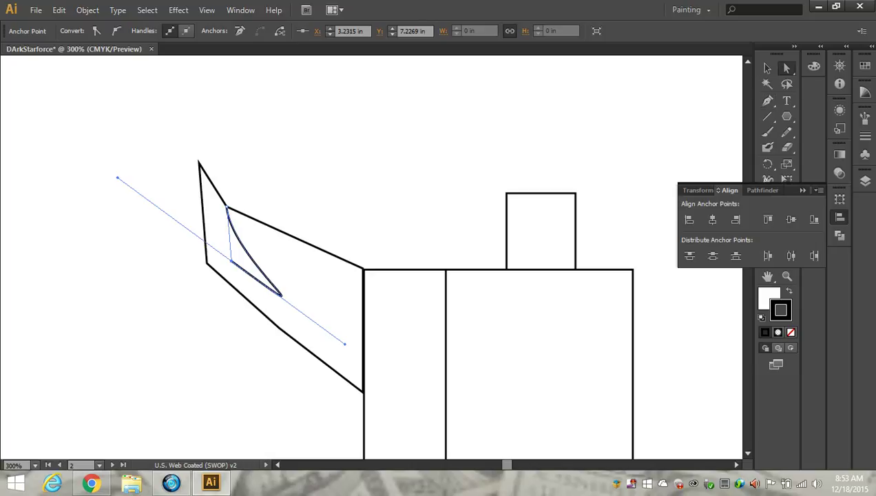
left_click_drag(117, 177, 357, 356)
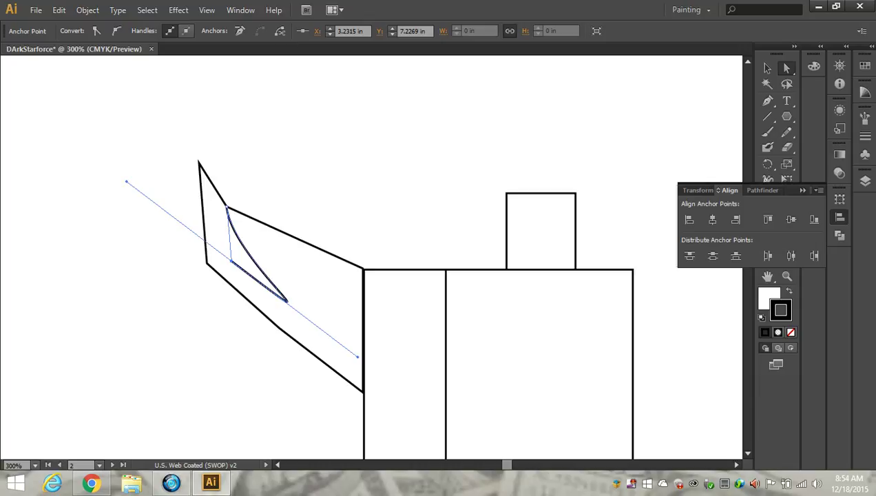
left_click_drag(232, 261, 327, 357)
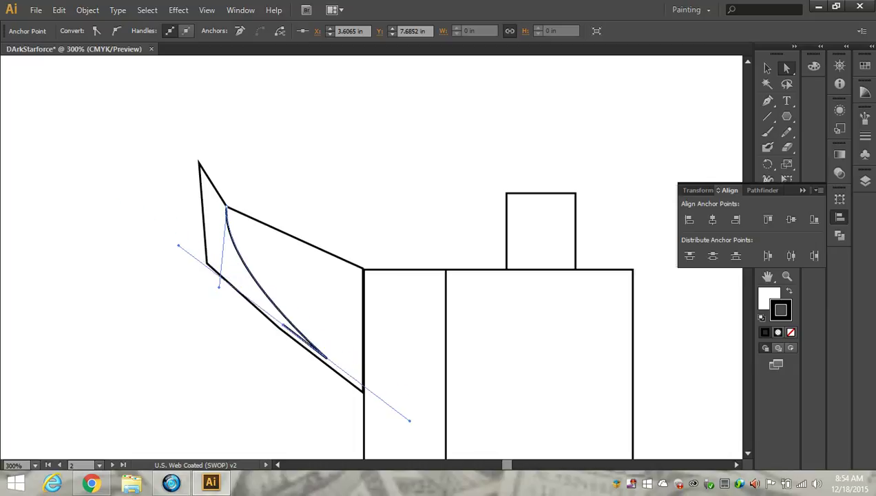
left_click_drag(409, 420, 364, 425)
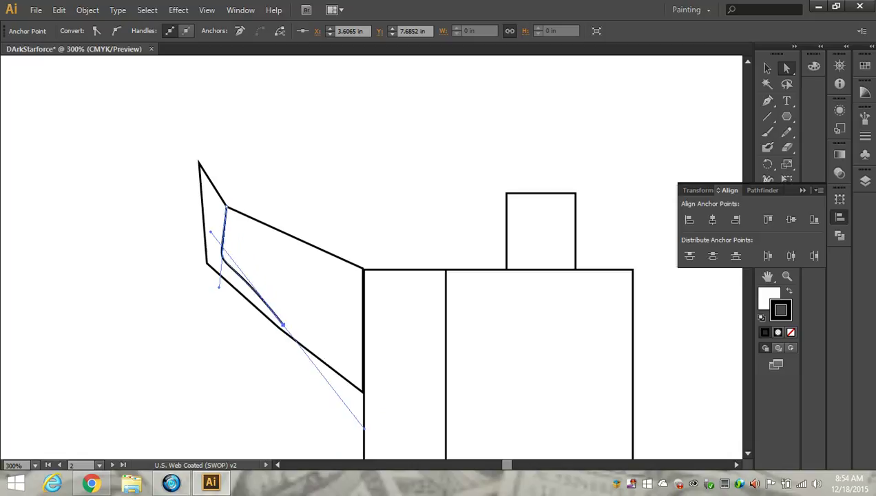
left_click_drag(282, 324, 307, 329)
left_click_drag(307, 329, 307, 330)
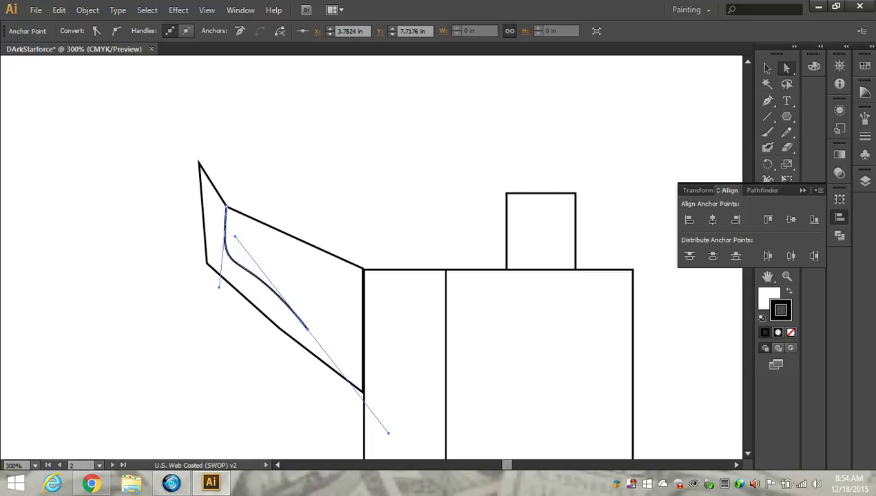
left_click_drag(388, 431, 467, 458)
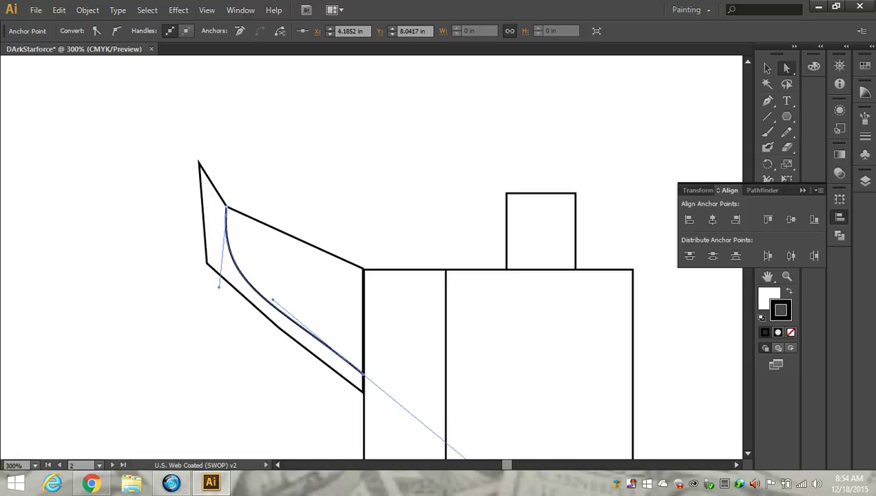
Shorten the direction handle at the curve's lower end and fine-tune the handle at its upper end
scroll(371, 255, "down", 3)
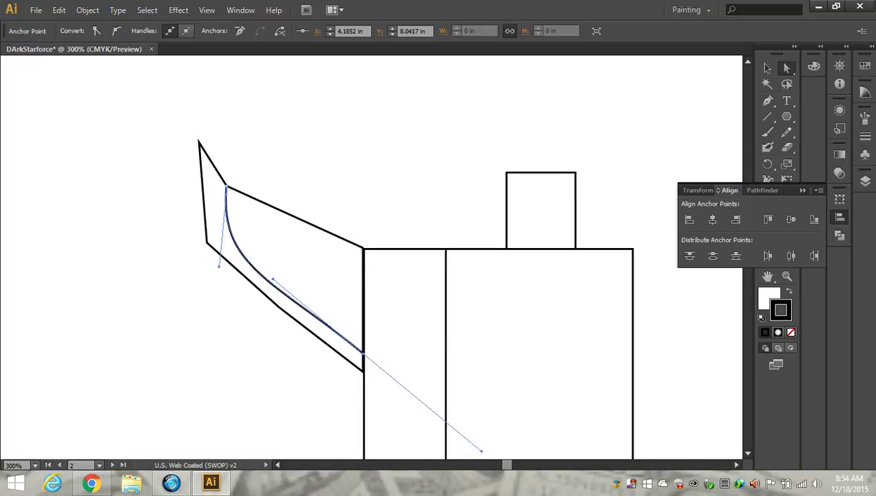
left_click_drag(481, 394, 373, 306)
scroll(413, 261, "up", 1)
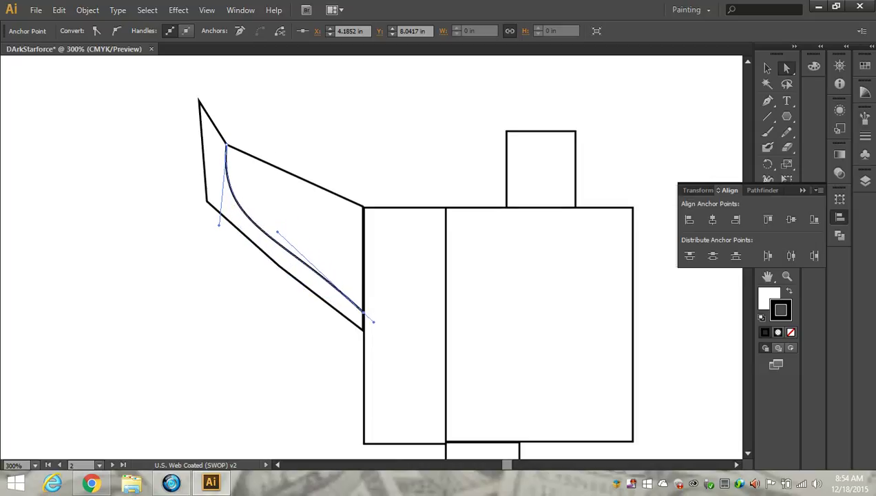
mouse_move(219, 225)
left_mouse_down()
mouse_move(215, 240)
mouse_move(214, 222)
left_mouse_up()
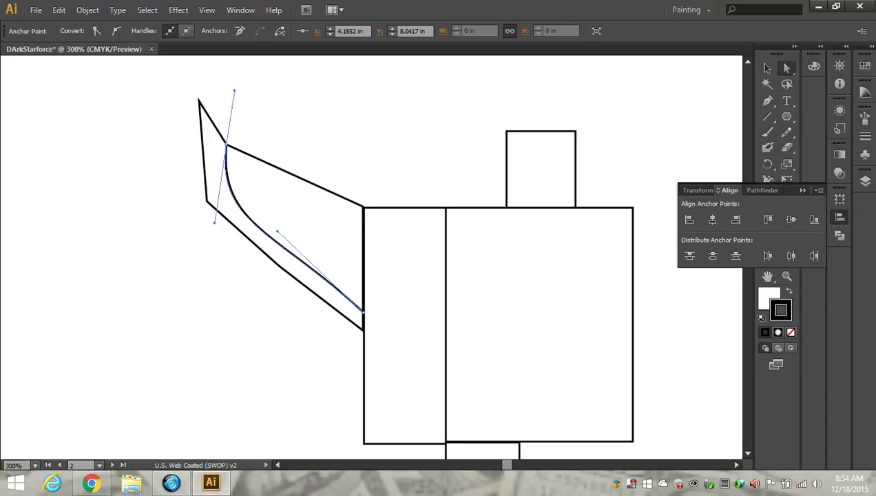
key("ctrl+z")
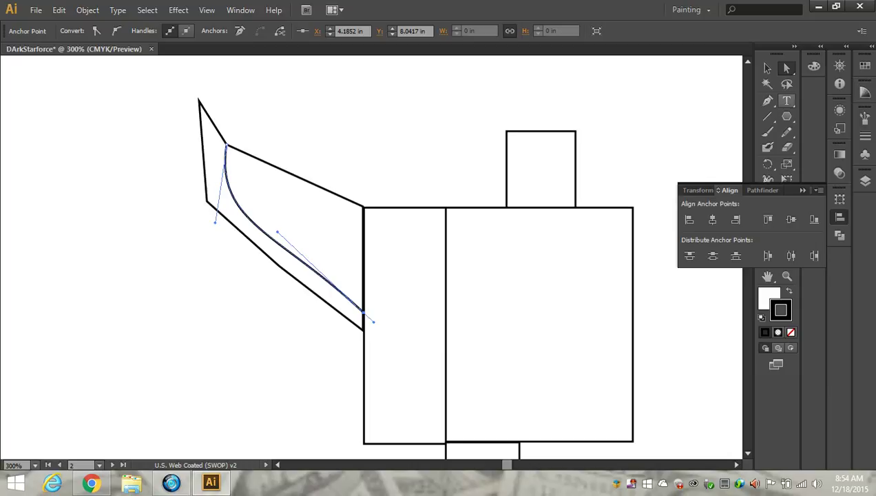
Add an anchor point at the curve's upper bend and shift it outward to about X 3.19, Y 7.22 in
left_click(767, 101)
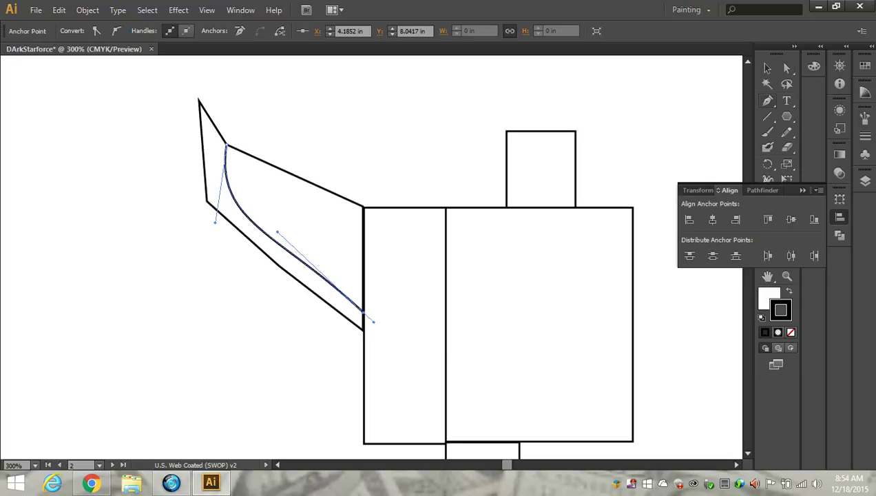
left_click(652, 116)
left_click(237, 204)
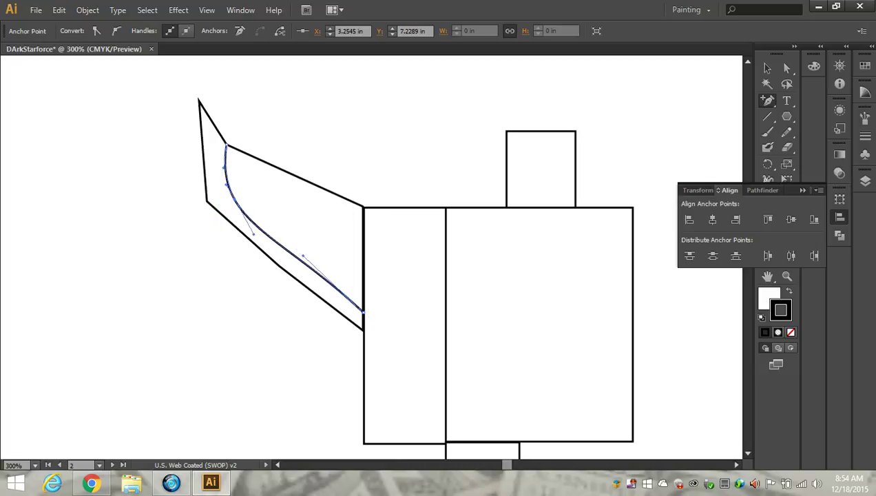
key("a")
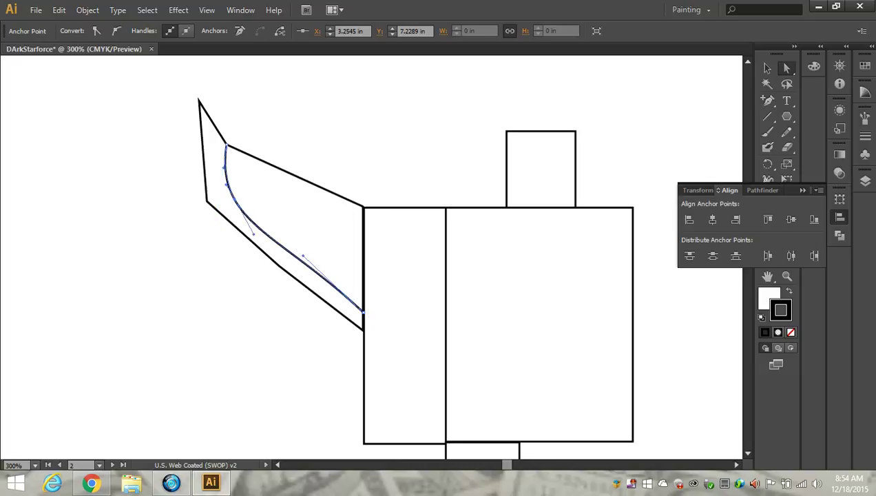
mouse_move(234, 199)
left_mouse_down()
mouse_move(224, 201)
mouse_move(220, 188)
left_mouse_up()
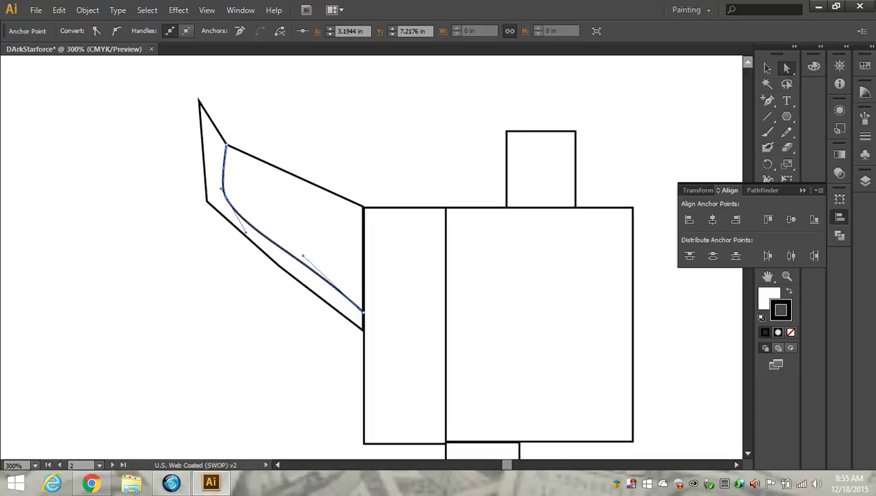
left_click(767, 67)
left_click(427, 131)
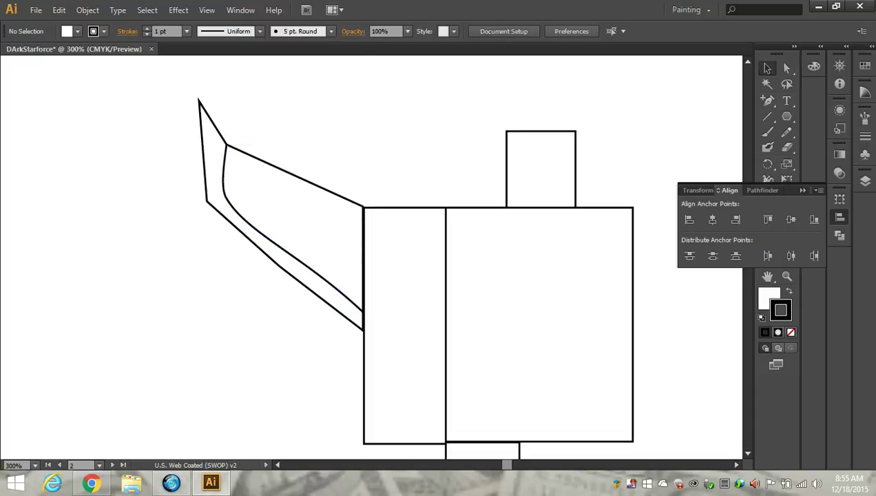
Give the curved wing path a red stroke with a weight of 4 pt
left_click(276, 244)
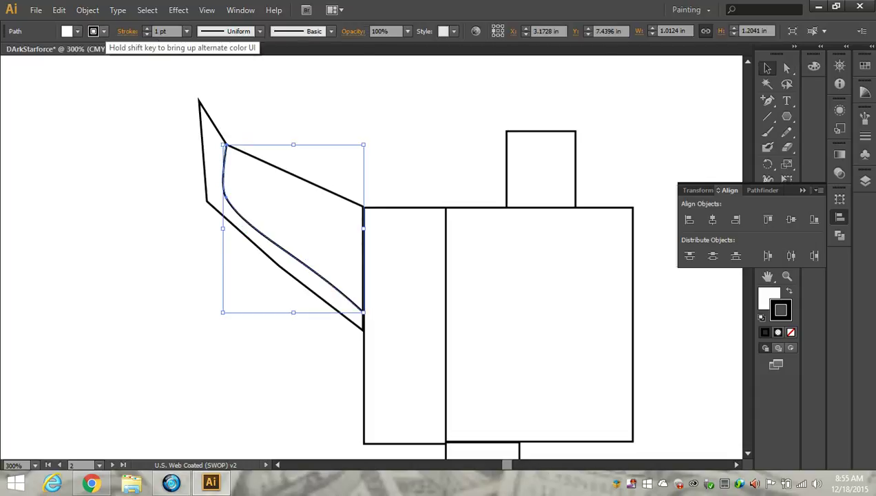
left_click(104, 32)
left_click(44, 53)
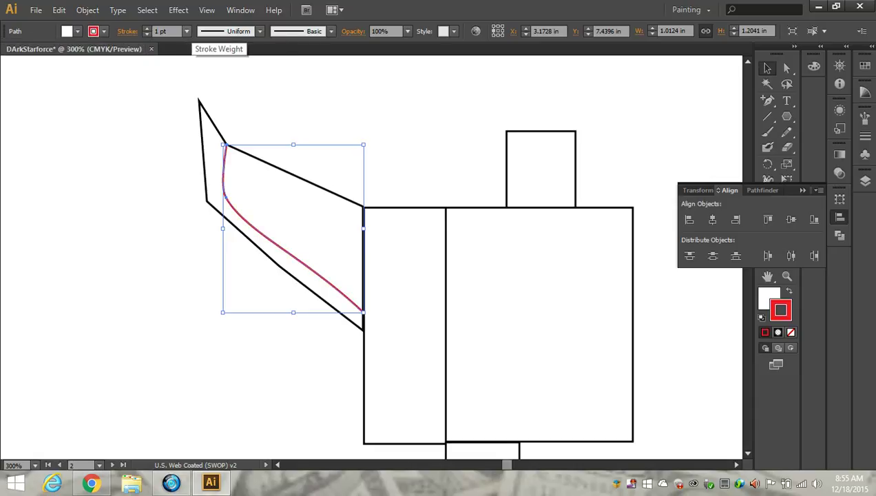
left_click(186, 31)
left_click(200, 130)
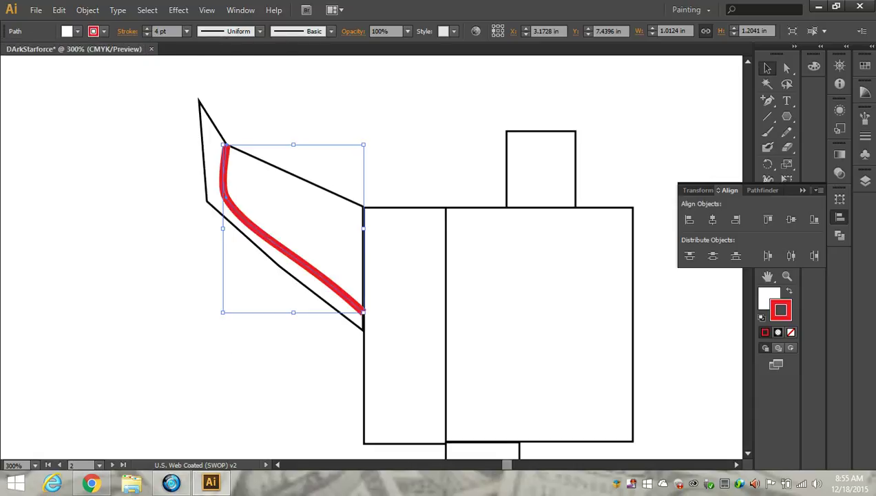
key("ctrl+shift+a")
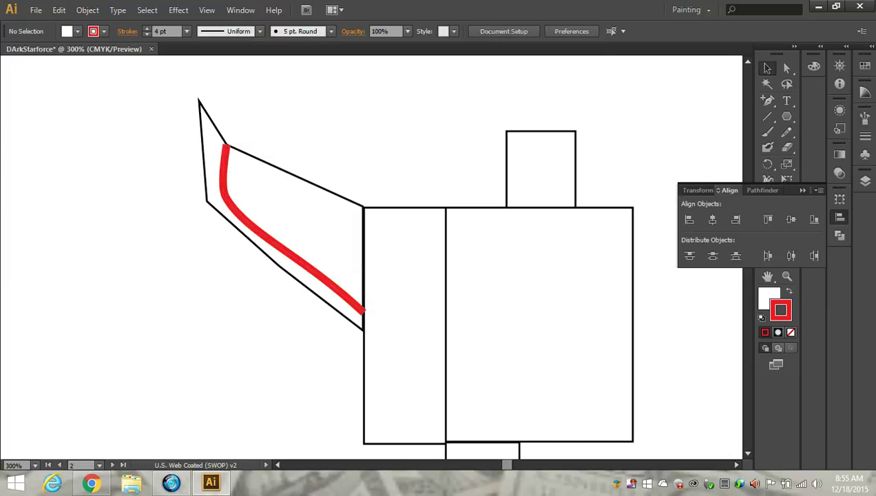
Compare the red wing stripe and the body template with the Starscream reference image on the first artboard
key("ctrl+1")
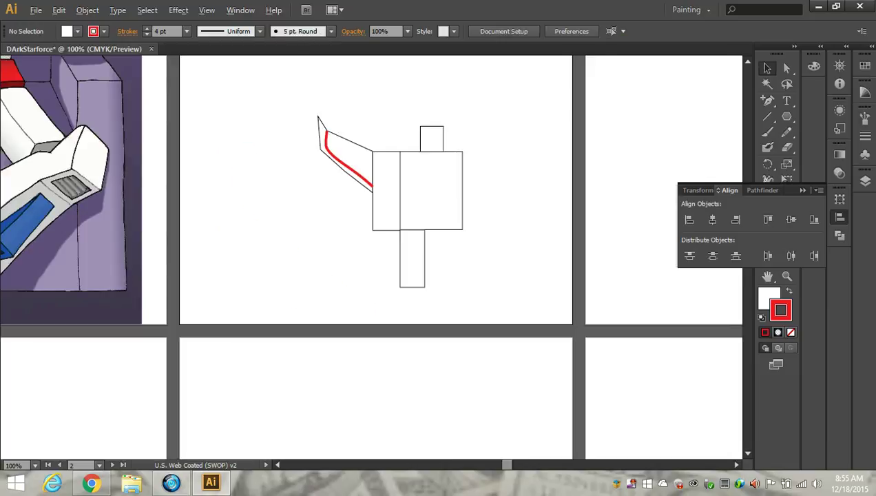
key("ctrl+minus")
key("ctrl+minus")
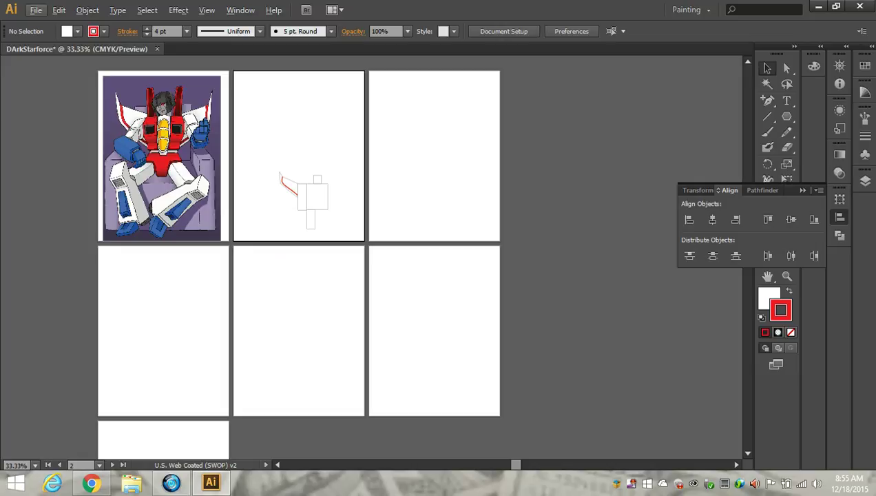
key("ctrl+plus")
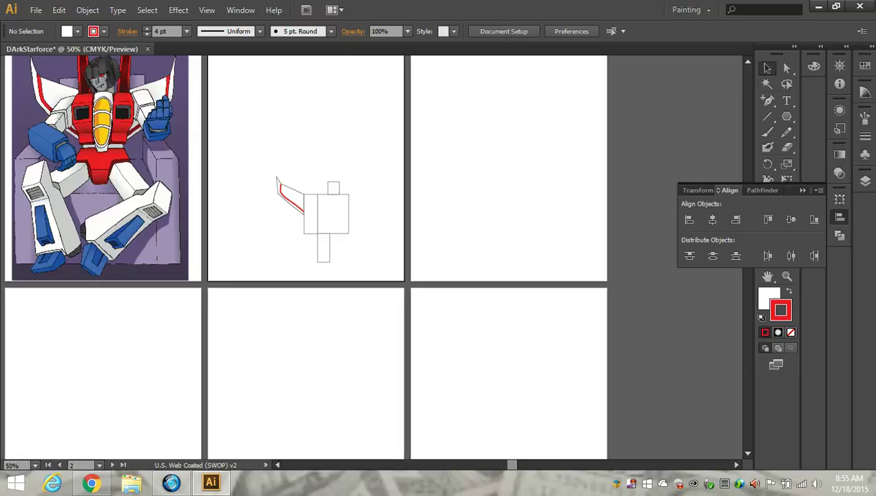
key("ctrl+plus")
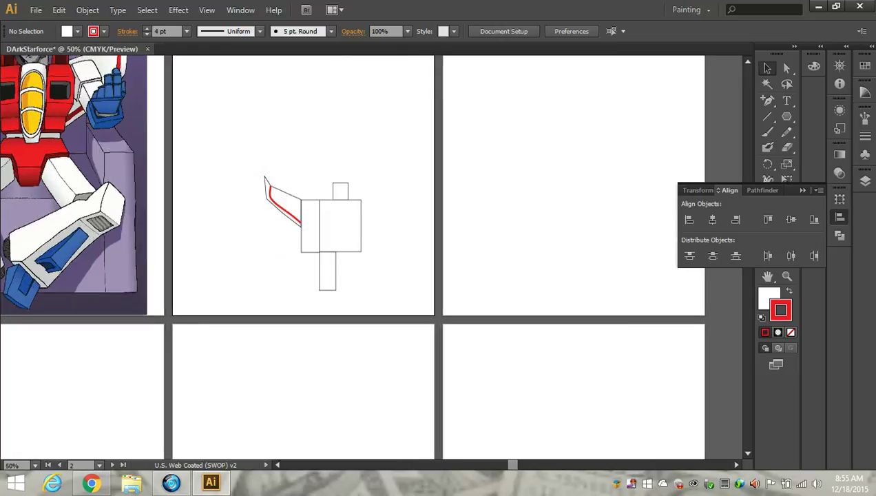
key("ctrl+minus")
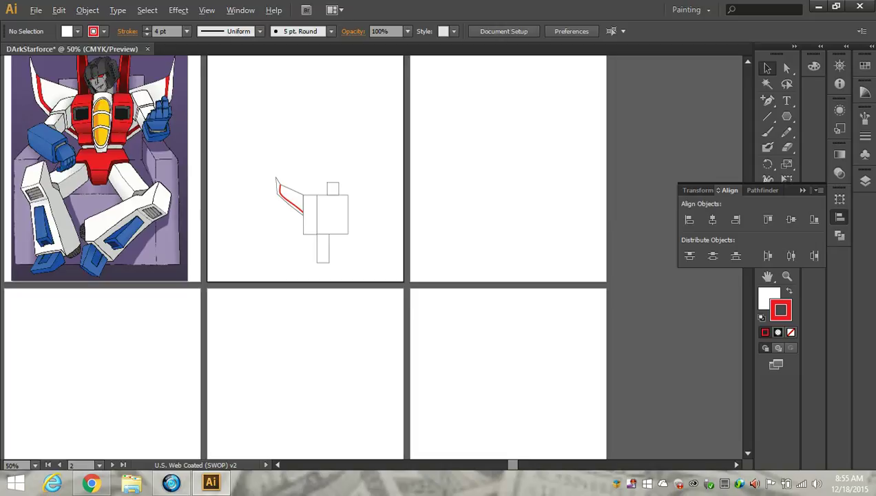
key("ctrl+plus")
key("ctrl+plus")
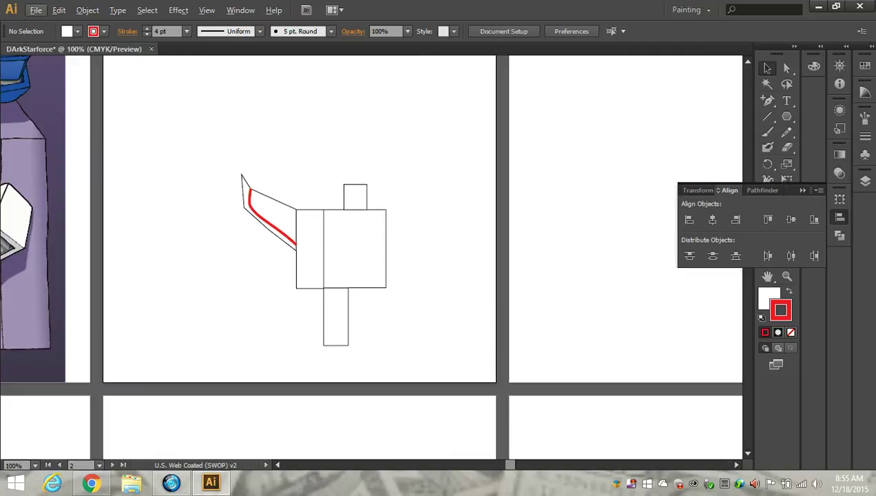
key("alt")
key("ctrl+minus")
key("ctrl+minus")
key("ctrl+minus")
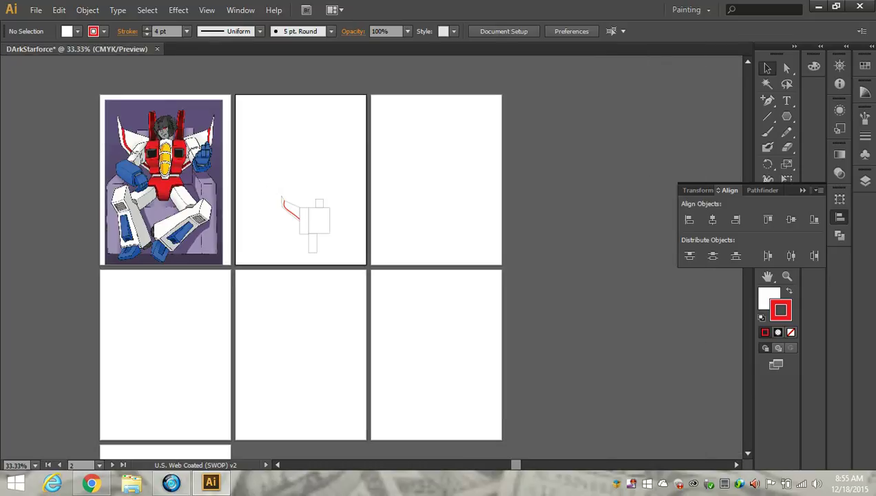
key("ctrl+plus")
key("ctrl+plus")
key("ctrl+plus")
key("ctrl+plus")
key("ctrl+plus")
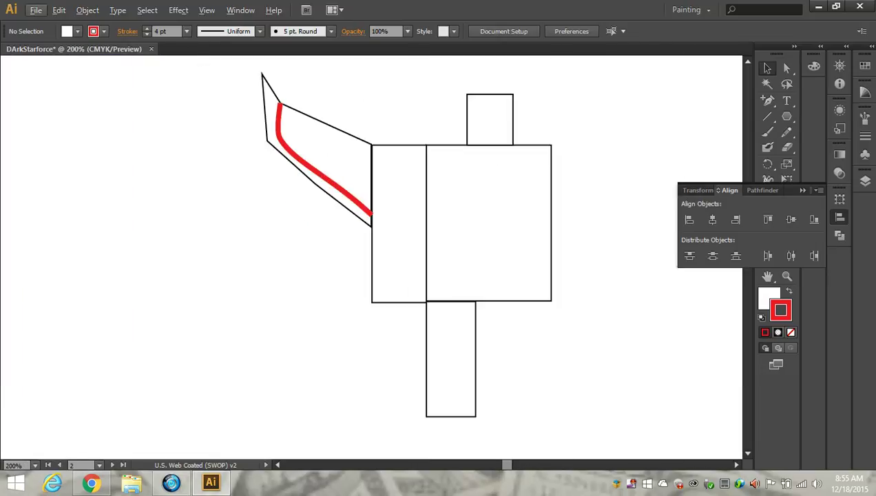
Draw a rounded rectangle about 0.58 by 0.56 in across the upper end of the narrow arm rectangle
left_click_drag(786, 116, 716, 131)
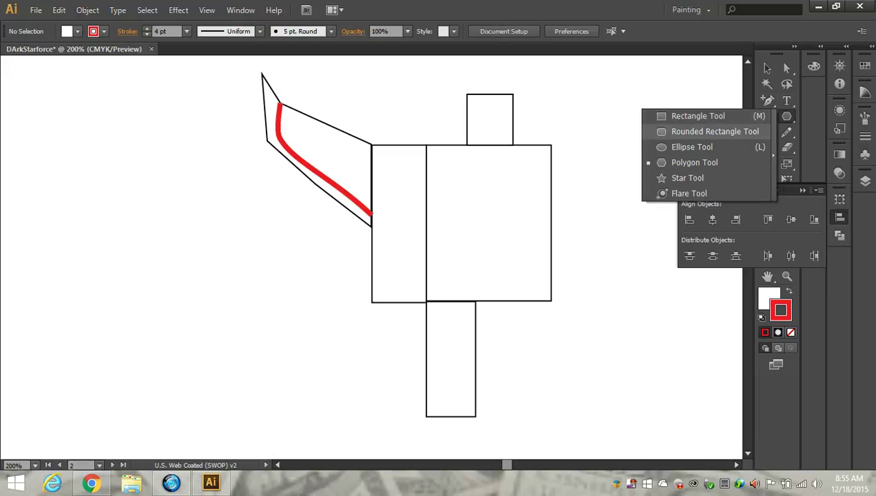
left_click_drag(714, 130, 714, 131)
scroll(405, 238, "down", 1)
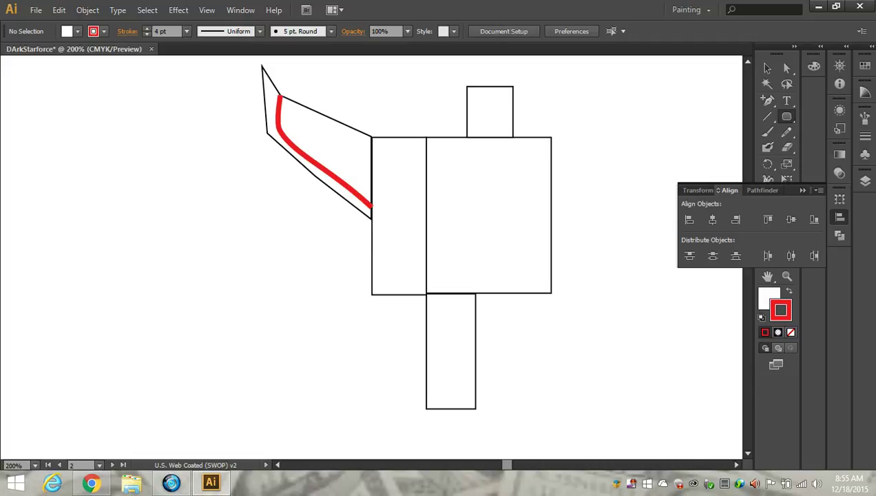
scroll(423, 185, "up", 2)
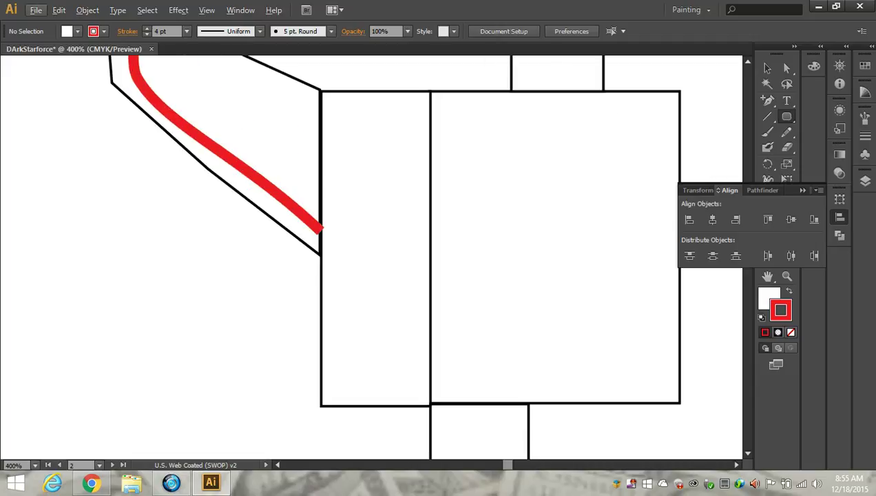
mouse_move(321, 91)
left_mouse_down()
mouse_move(413, 167)
mouse_move(428, 196)
left_mouse_up()
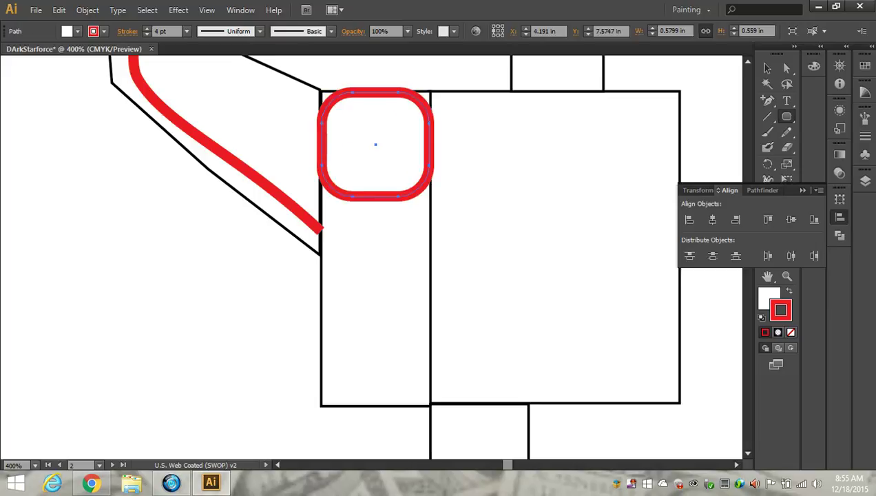
Give the rounded rectangle a dark blue stroke with a weight of 0.5 pt
left_click(186, 31)
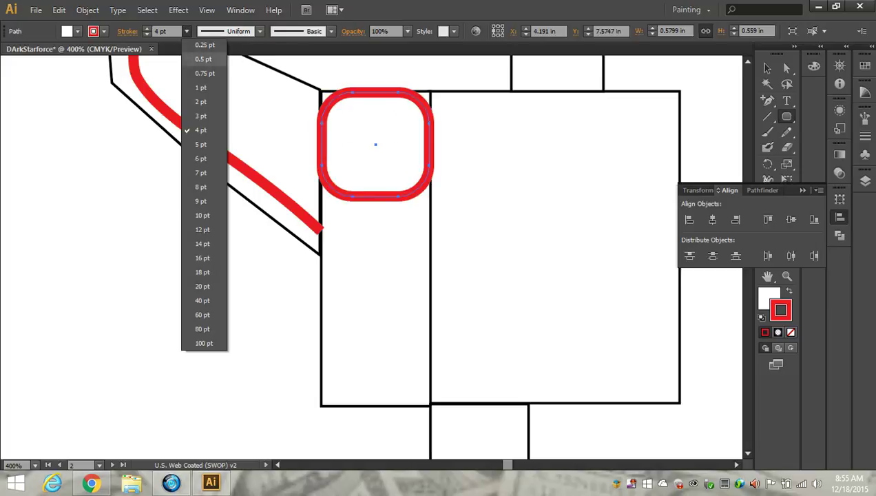
left_click(203, 59)
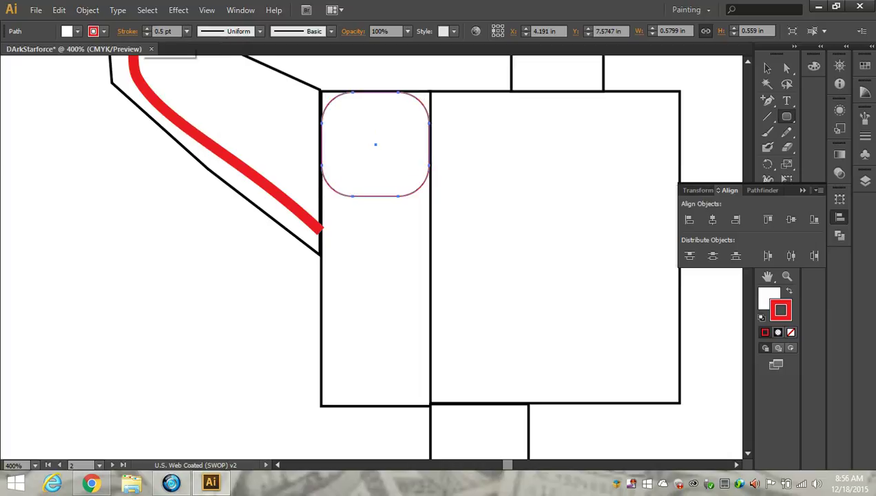
left_click(104, 31)
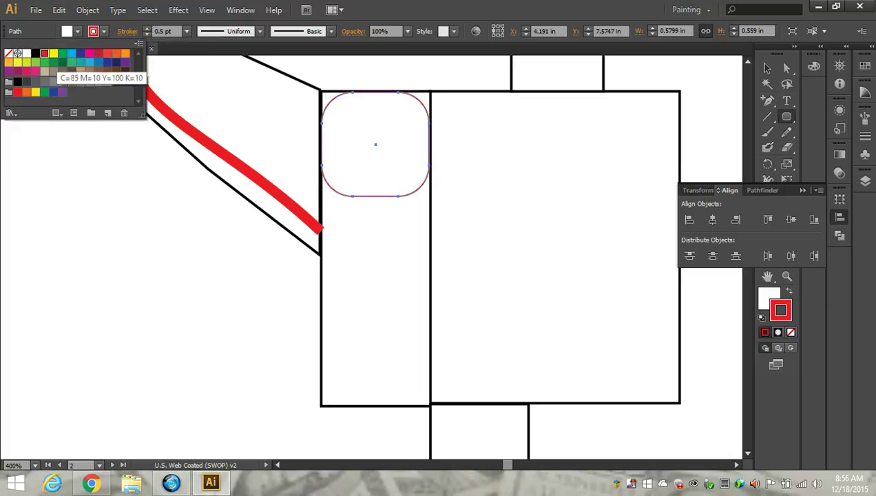
left_click(35, 53)
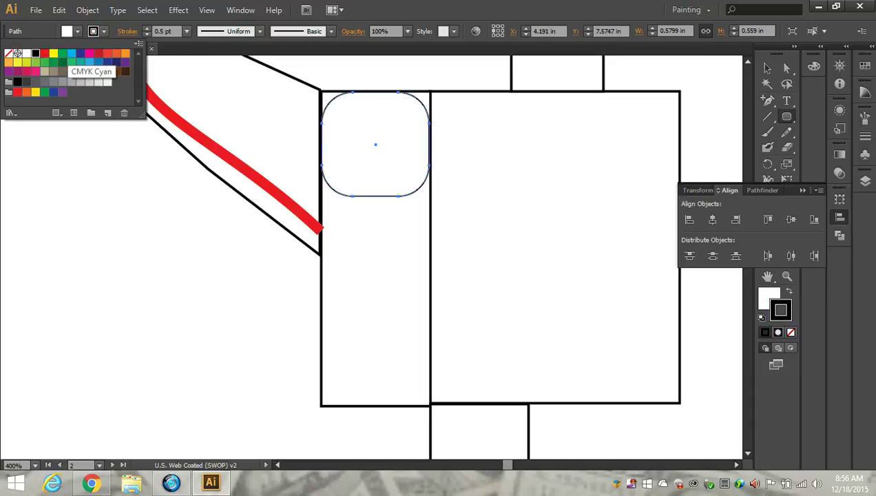
left_click(71, 53)
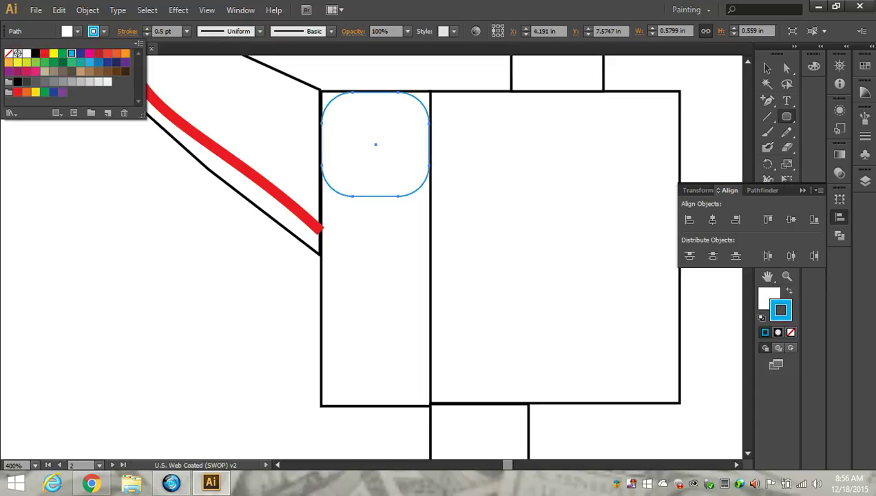
left_click(80, 53)
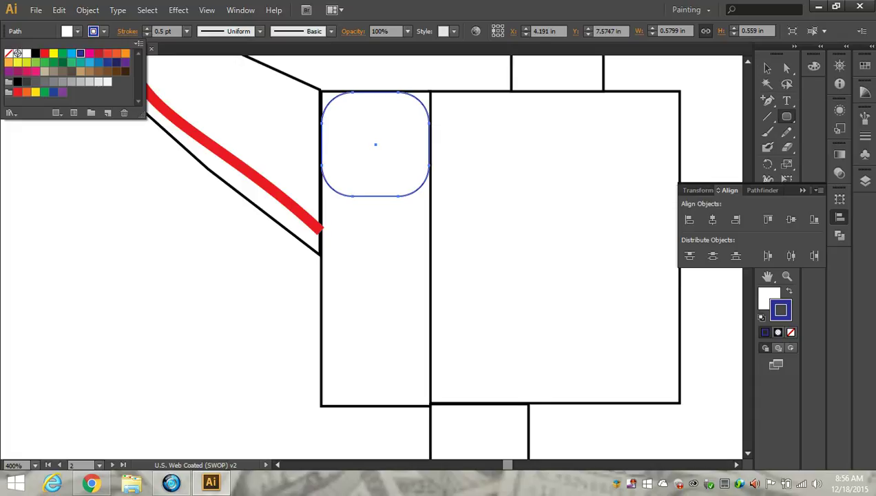
Draw a second rounded rectangle about 0.59 by 0.43 in below the first and nudge it up to meet the first
left_click(767, 67)
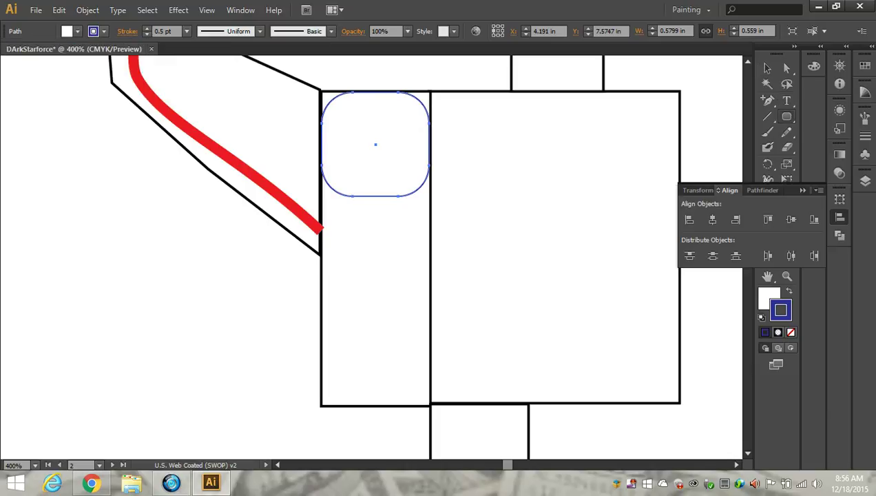
left_click_drag(321, 205, 430, 284)
left_click(767, 68)
key("Up")
key("Up")
key("Up")
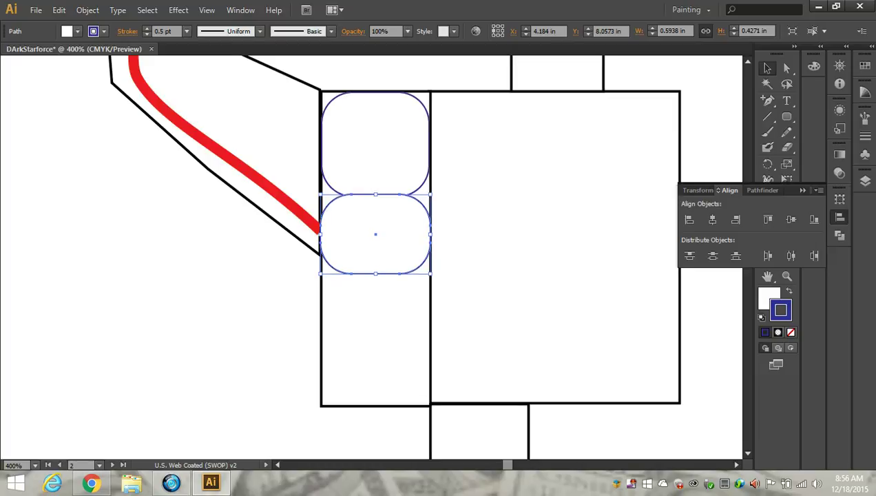
scroll(392, 230, "down", 3)
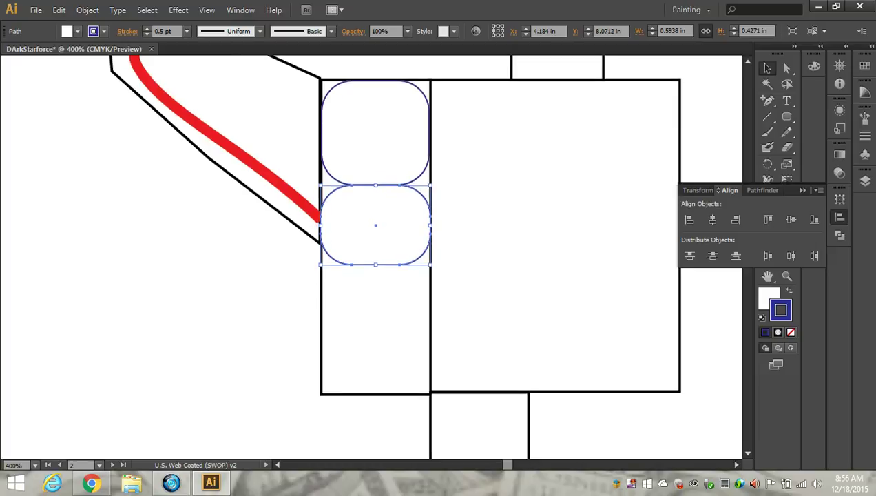
Draw a third rounded rectangle about 0.59 by 0.43 in with a 1 pt black stroke and nudge it up against the second
left_click(400, 296)
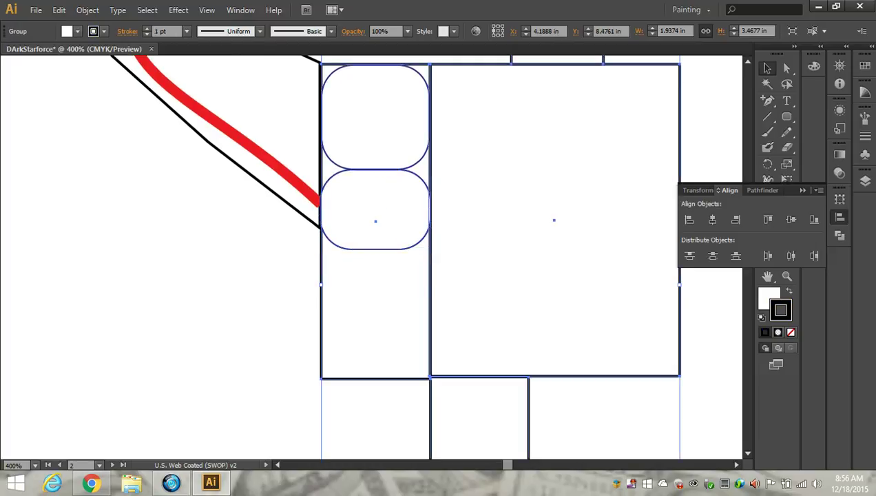
left_click(275, 273)
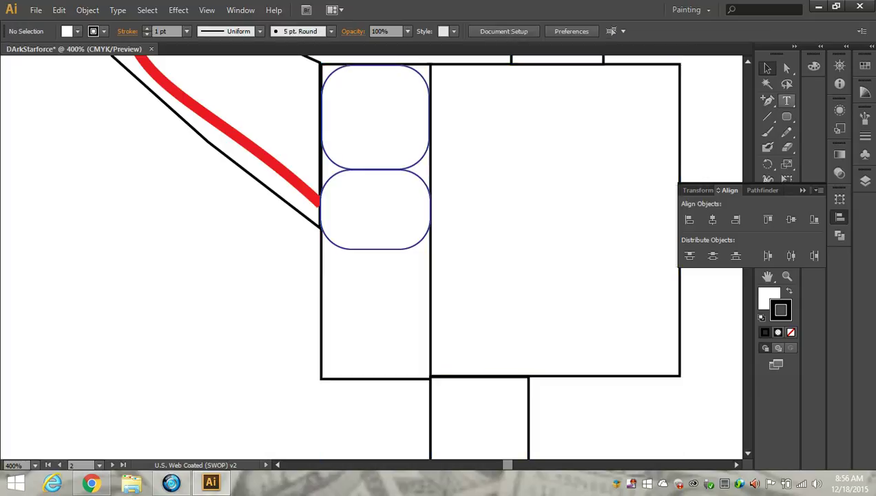
left_click_drag(786, 116, 716, 131)
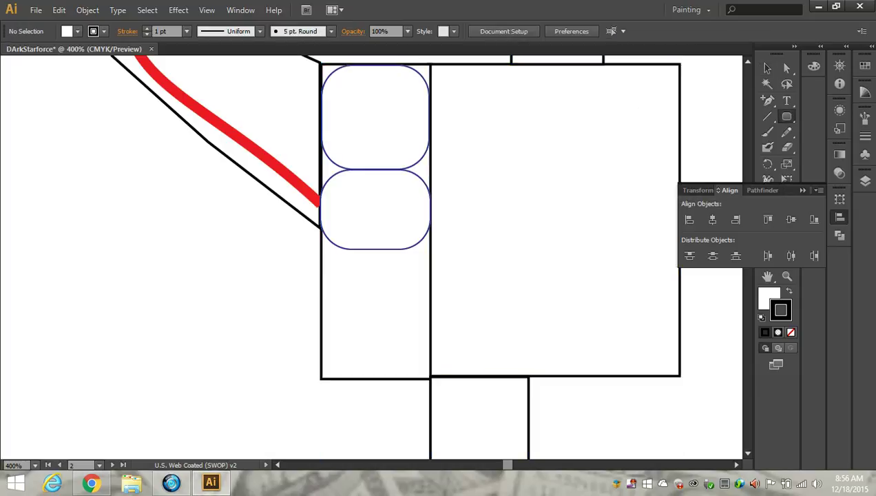
left_click_drag(320, 259, 430, 338)
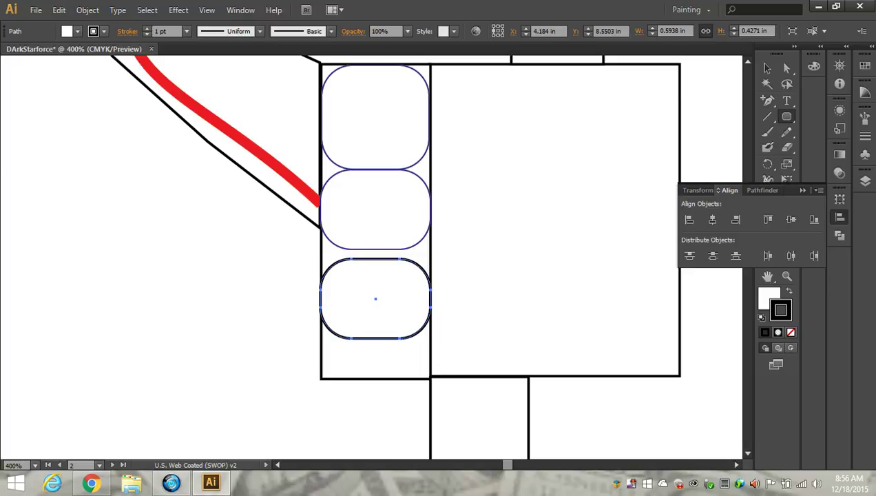
left_click(766, 68)
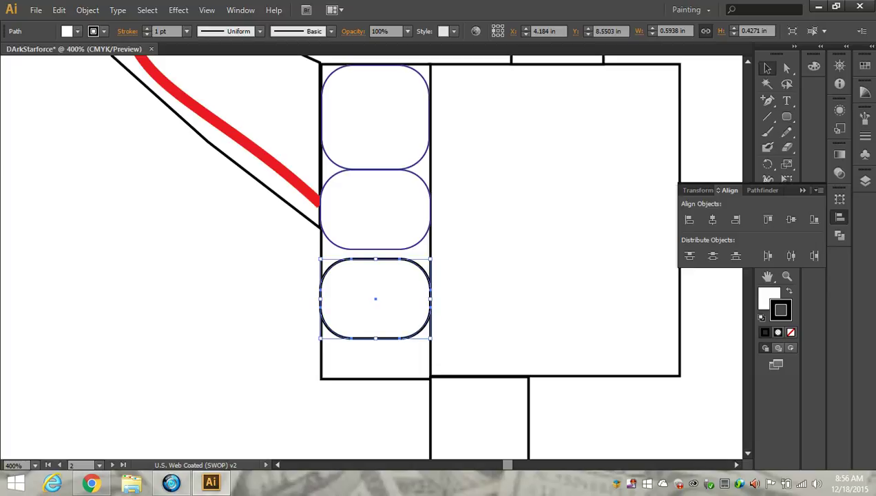
key("Up")
key("Up")
key("Up")
key("Down")
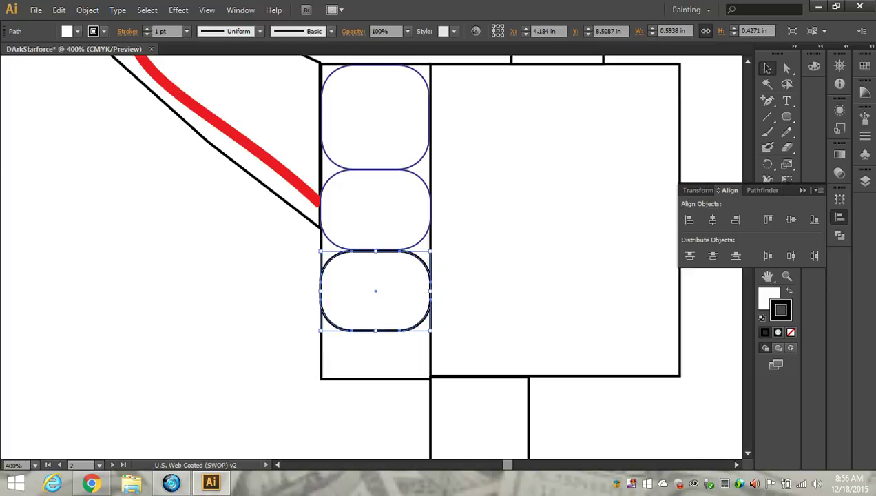
Draw four evenly spaced vertical finger lines about 0.21 in long, ending on the arm rectangle's lower edge
scroll(395, 214, "down", 3)
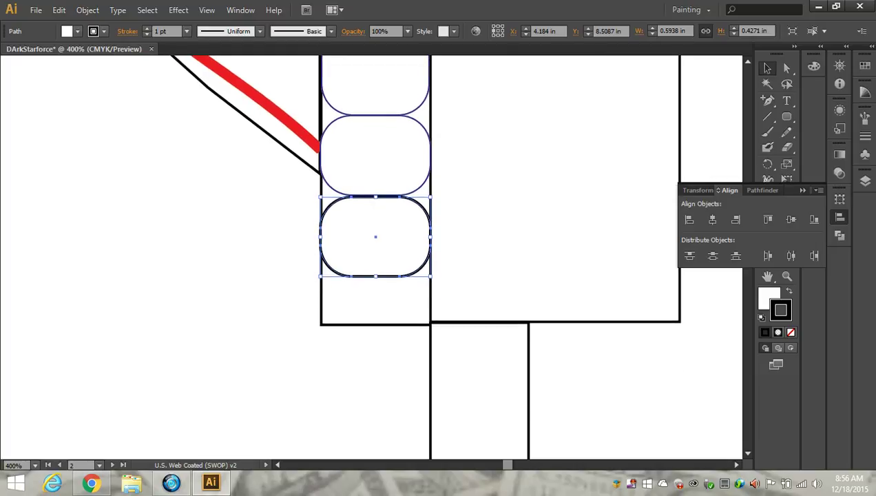
key("ctrl+shift+a")
key("backslash")
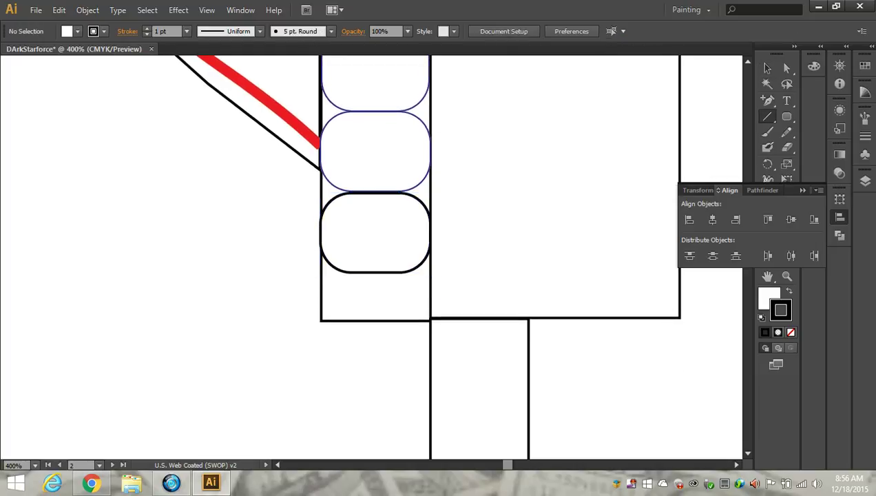
left_click_drag(344, 282, 344, 320)
left_click_drag(367, 286, 367, 320)
left_click_drag(389, 284, 389, 320)
left_click_drag(413, 283, 413, 321)
Select the black-outlined third rounded rectangle on the arm, just above the finger lines
scroll(412, 321, "up", 3)
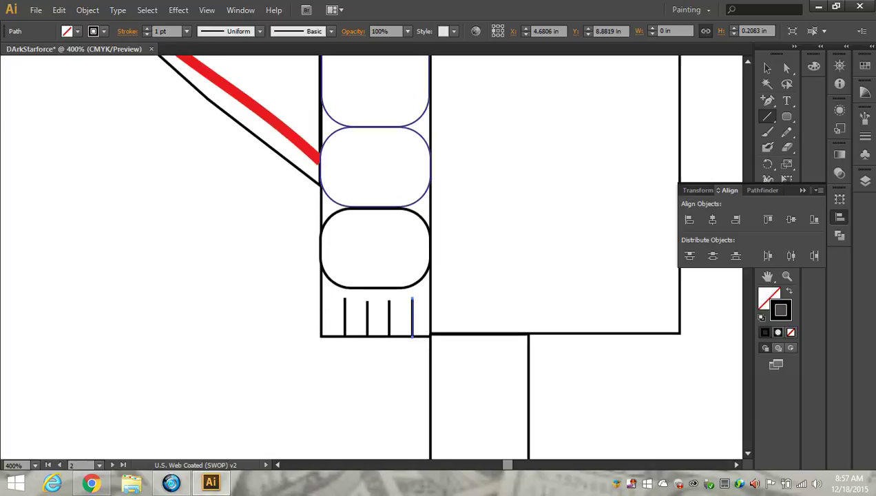
scroll(410, 201, "up", 3)
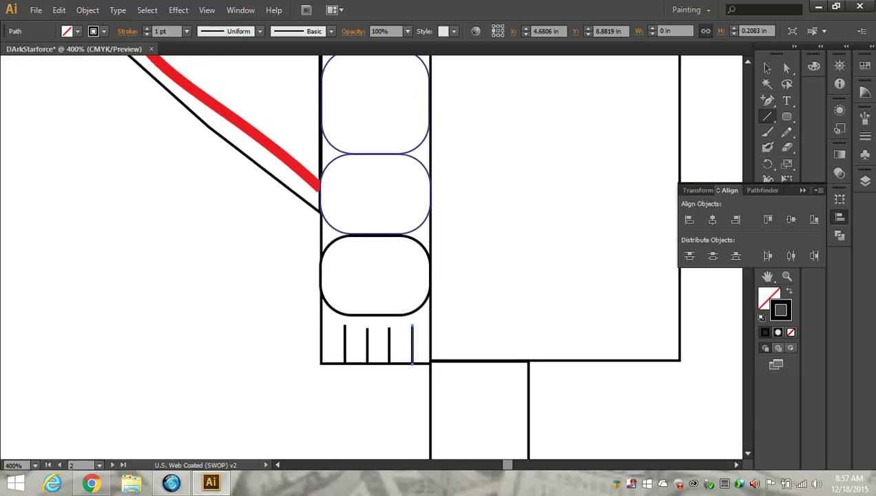
key("v")
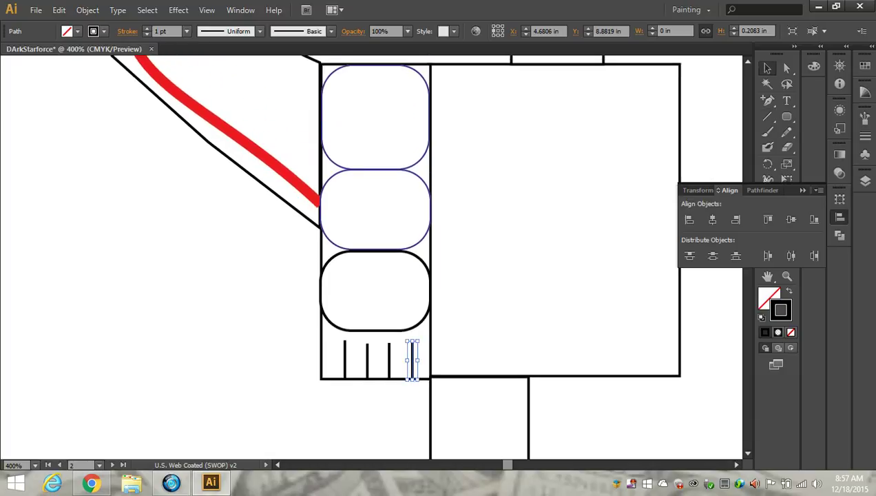
left_click(376, 292)
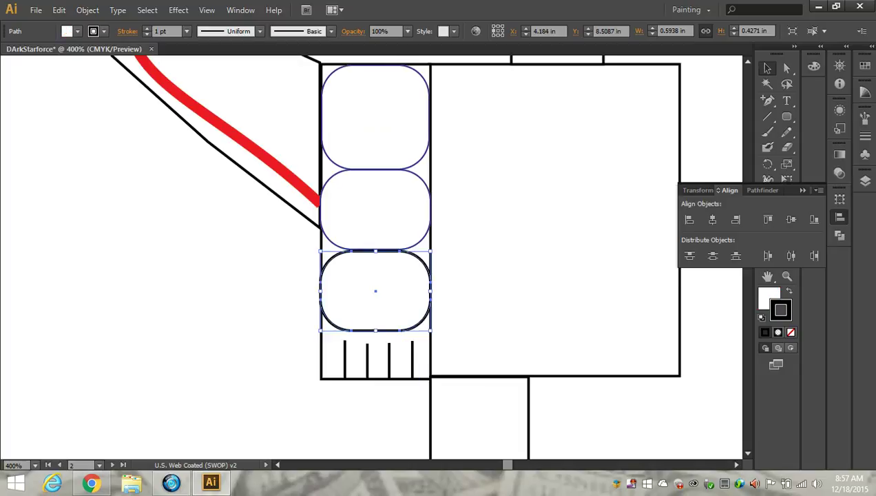